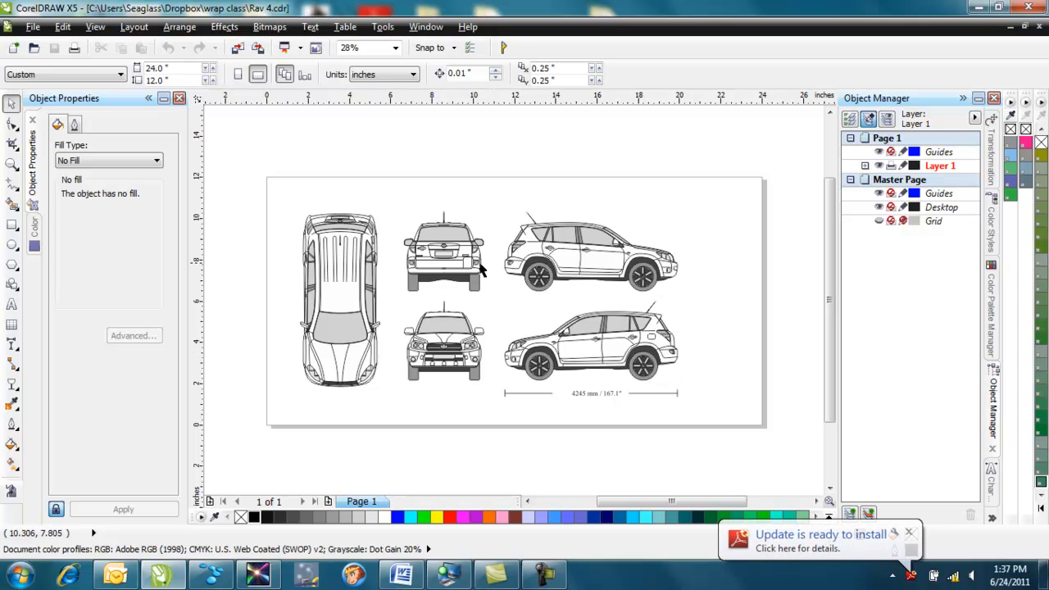
Step: Ungroup the RAV 4 vehicle template into separate objects
{"action": "scroll", "coordinate": [458, 257], "scroll_direction": "down", "scroll_amount": 1}
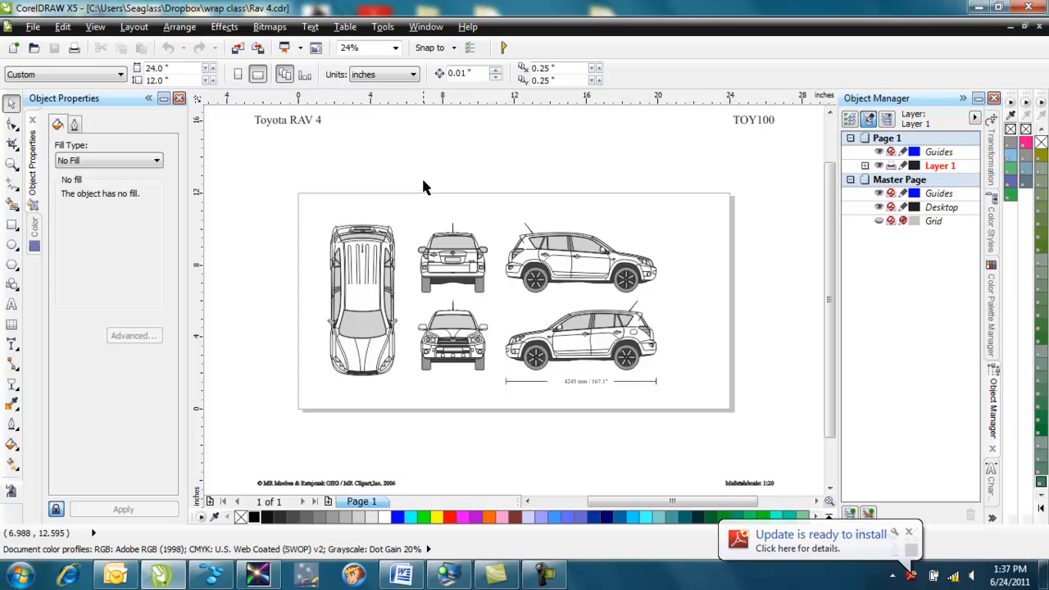
{"action": "left_click", "coordinate": [376, 263]}
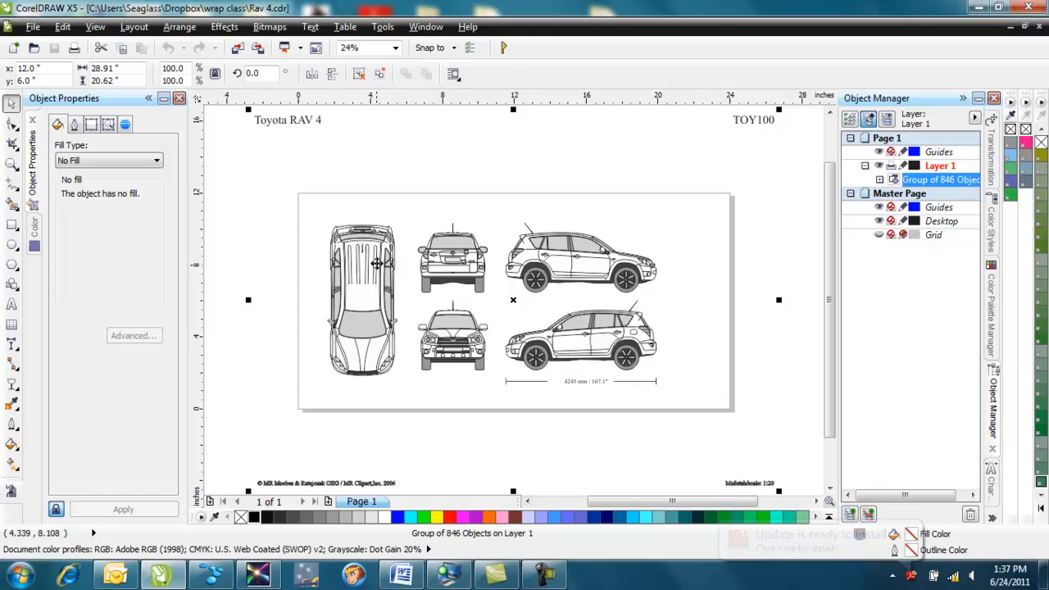
{"action": "right_click", "coordinate": [376, 263]}
{"action": "left_click", "coordinate": [450, 27]}
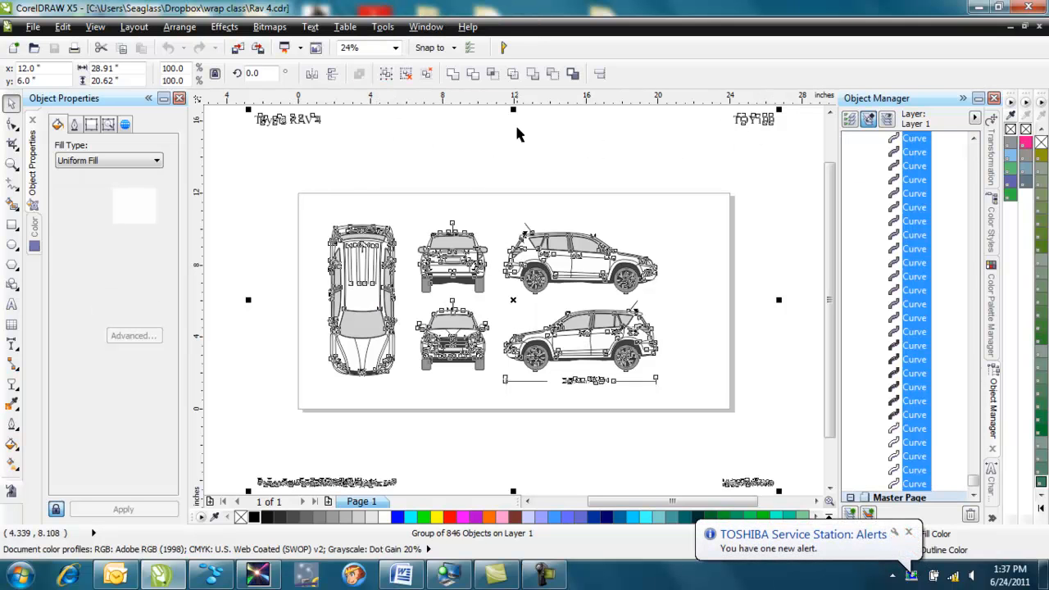
Step: Delete the title and template code above the page and the copyright and scale text below it
{"action": "left_click", "coordinate": [245, 132]}
{"action": "left_click_drag", "start_coordinate": [230, 110], "coordinate": [785, 139]}
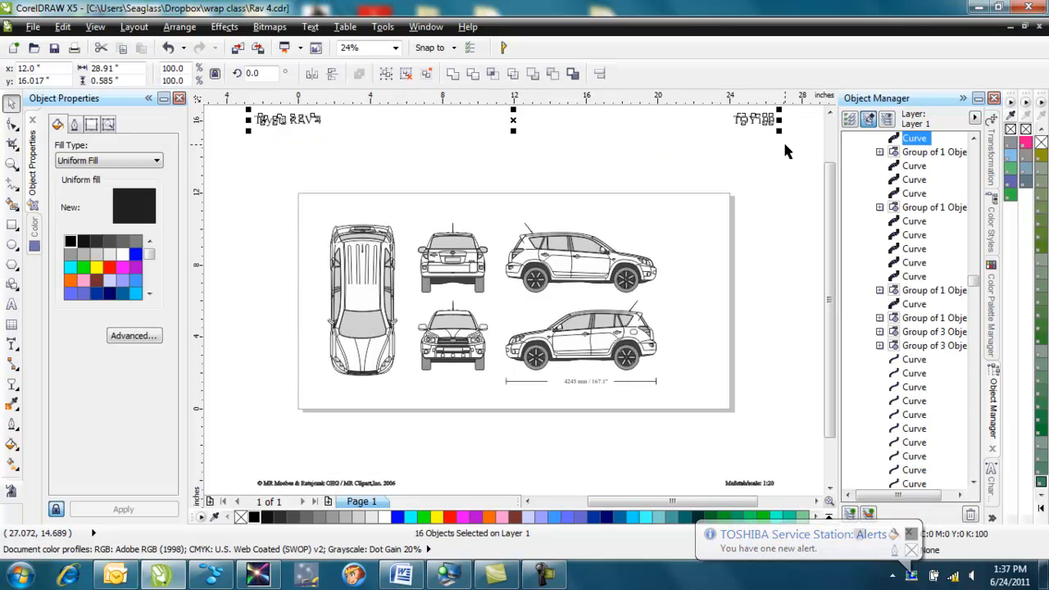
{"action": "key", "text": "Delete"}
{"action": "left_click_drag", "start_coordinate": [223, 429], "coordinate": [792, 484]}
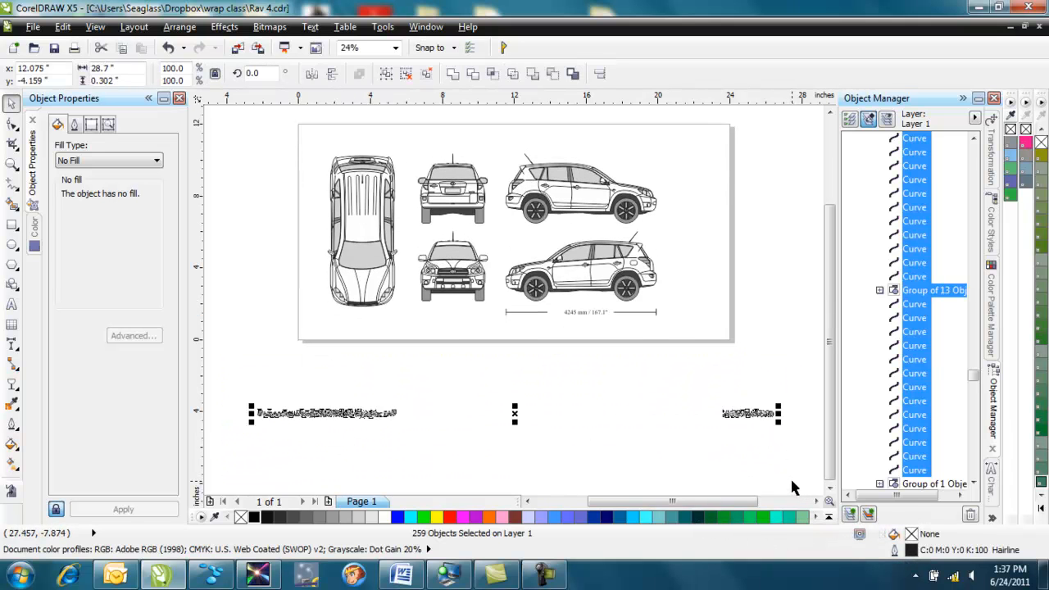
{"action": "key", "text": "Delete"}
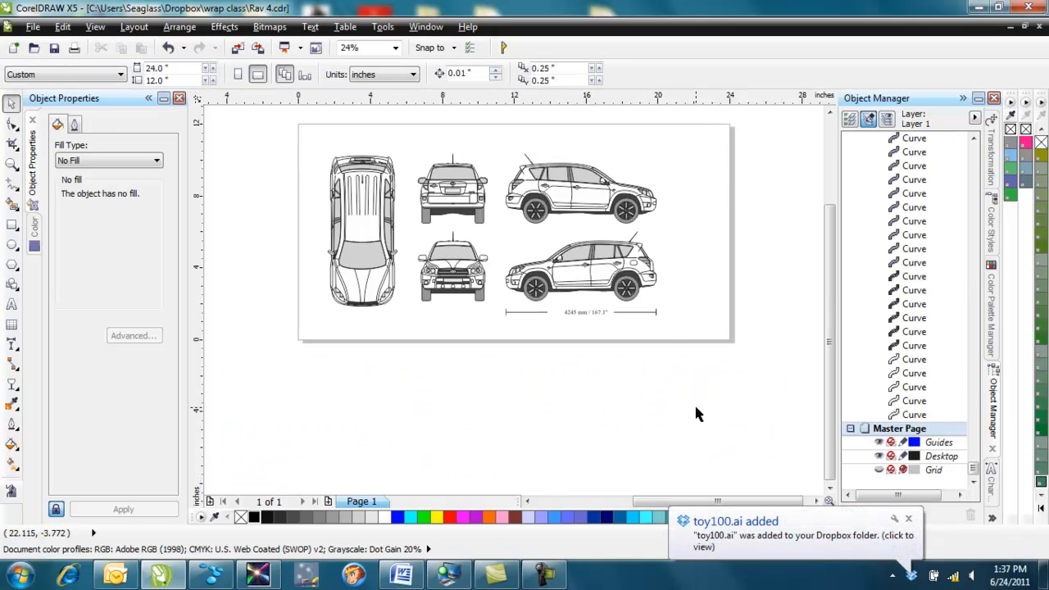
{"action": "left_click", "coordinate": [585, 278]}
{"action": "left_click_drag", "start_coordinate": [584, 277], "coordinate": [680, 306]}
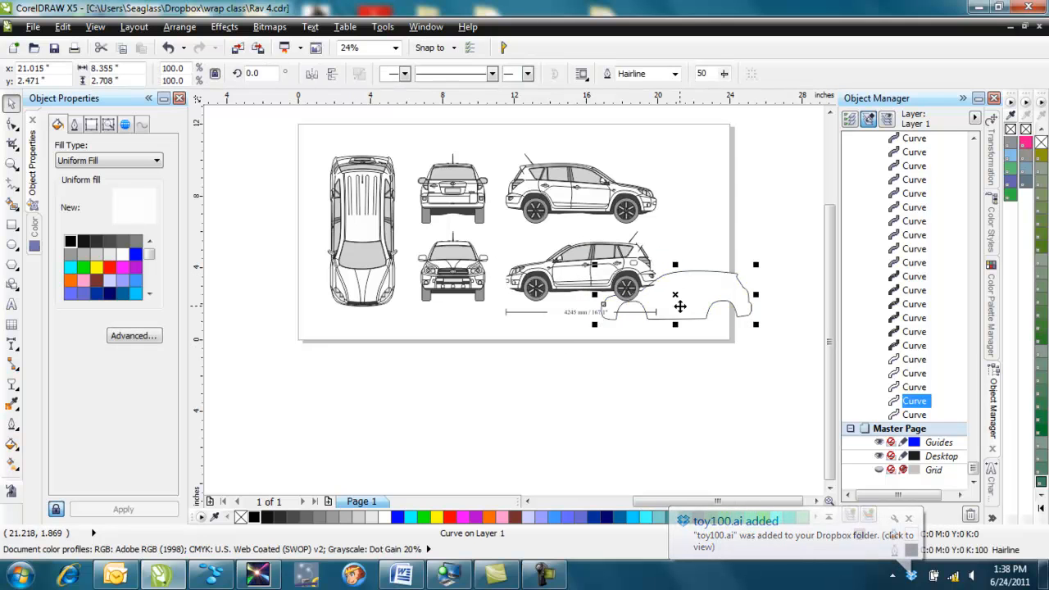
{"action": "key", "text": "ctrl+z"}
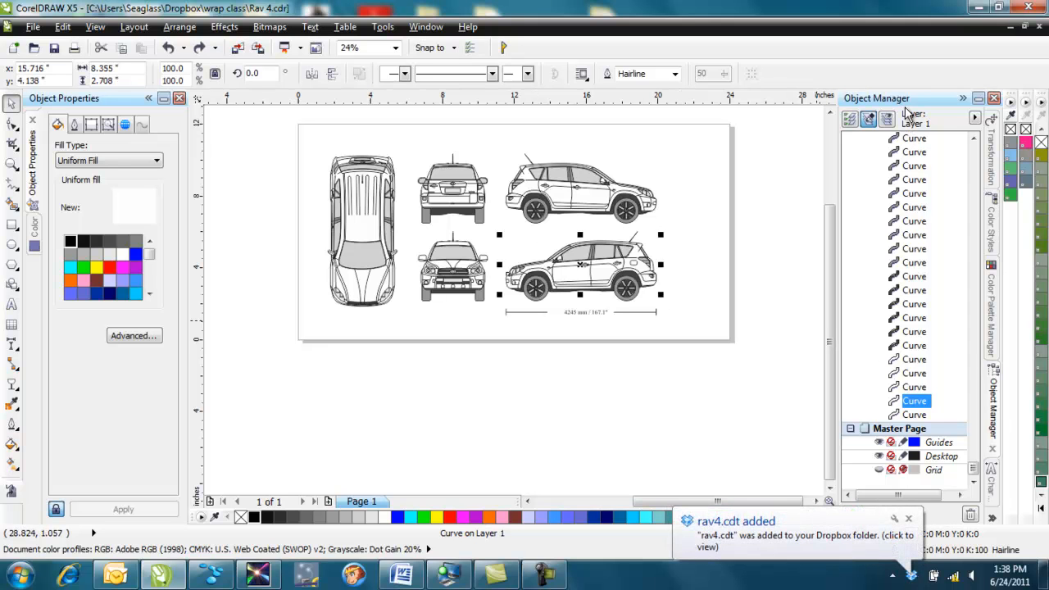
{"action": "left_click_drag", "start_coordinate": [976, 479], "coordinate": [988, 158]}
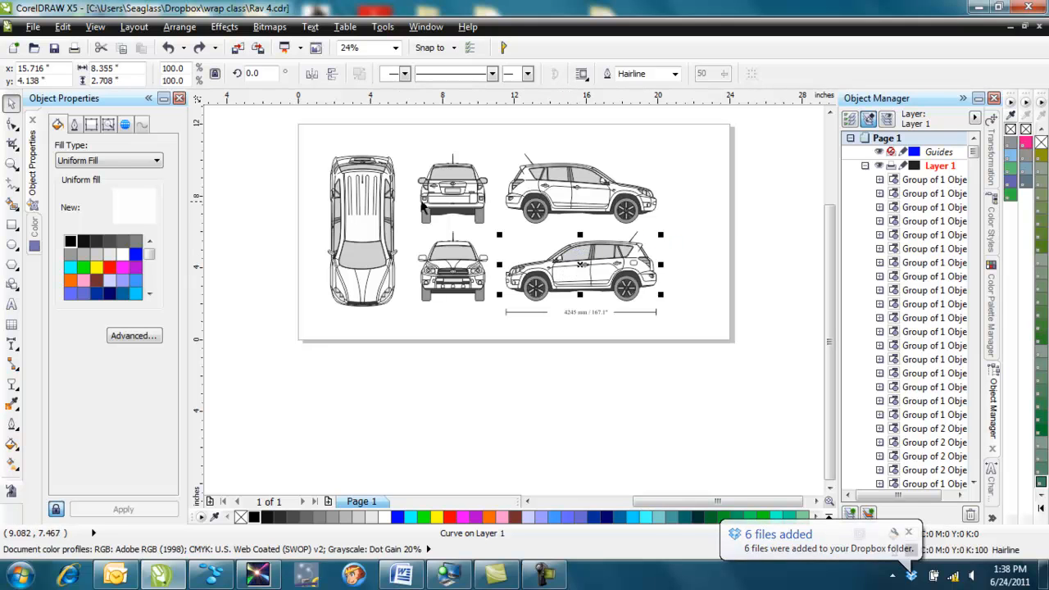
Step: Copy the body outlines of all five vehicle views and paste them onto a new second page
{"action": "left_click", "coordinate": [361, 234]}
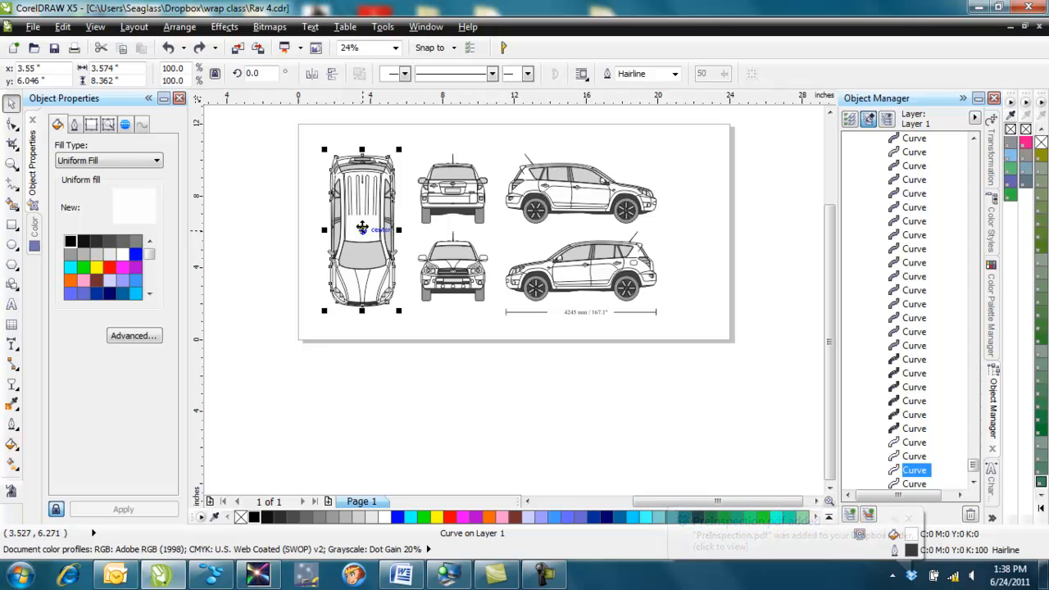
{"action": "left_click", "coordinate": [435, 205], "text": "shift"}
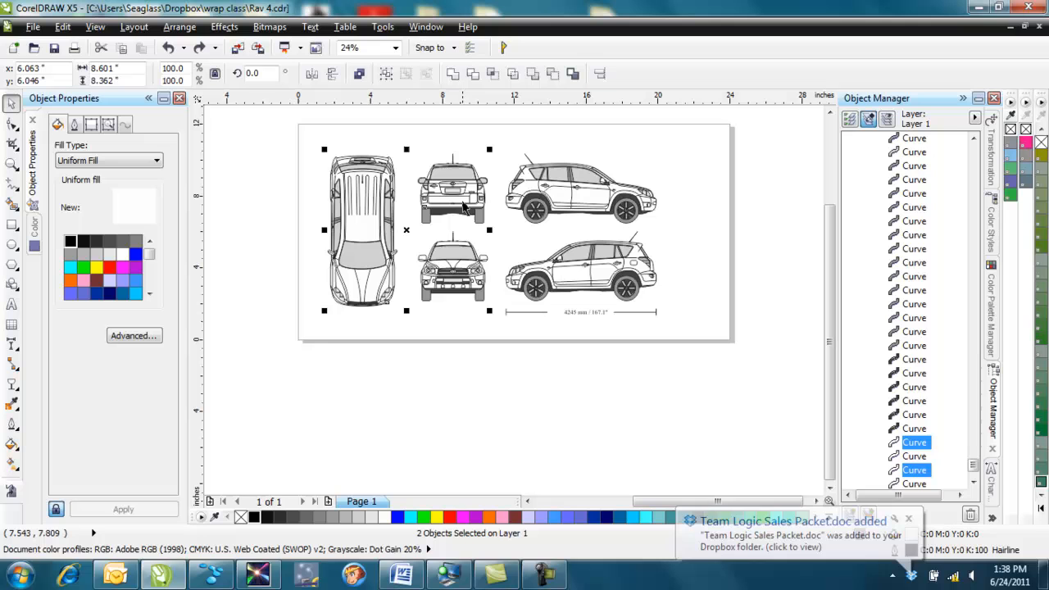
{"action": "left_click", "coordinate": [561, 196], "text": "shift"}
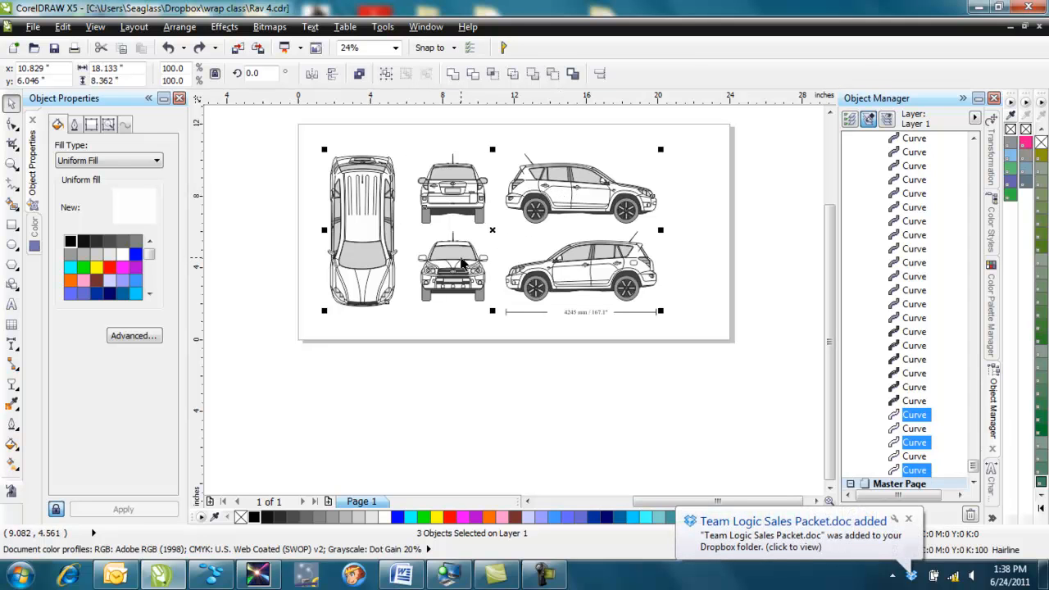
{"action": "left_click", "coordinate": [465, 268], "text": "shift"}
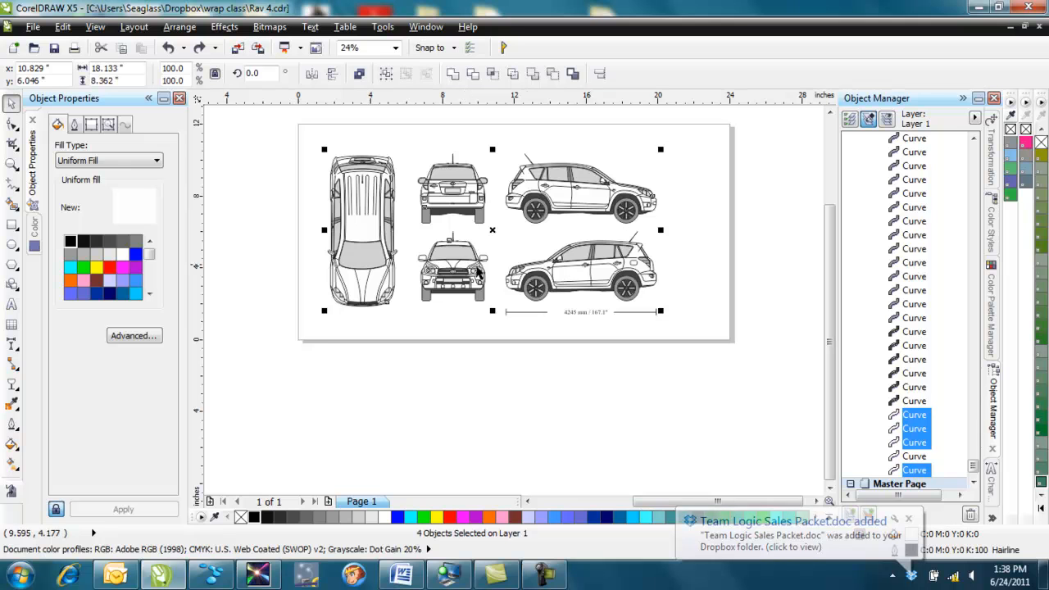
{"action": "left_click", "coordinate": [565, 278], "text": "shift"}
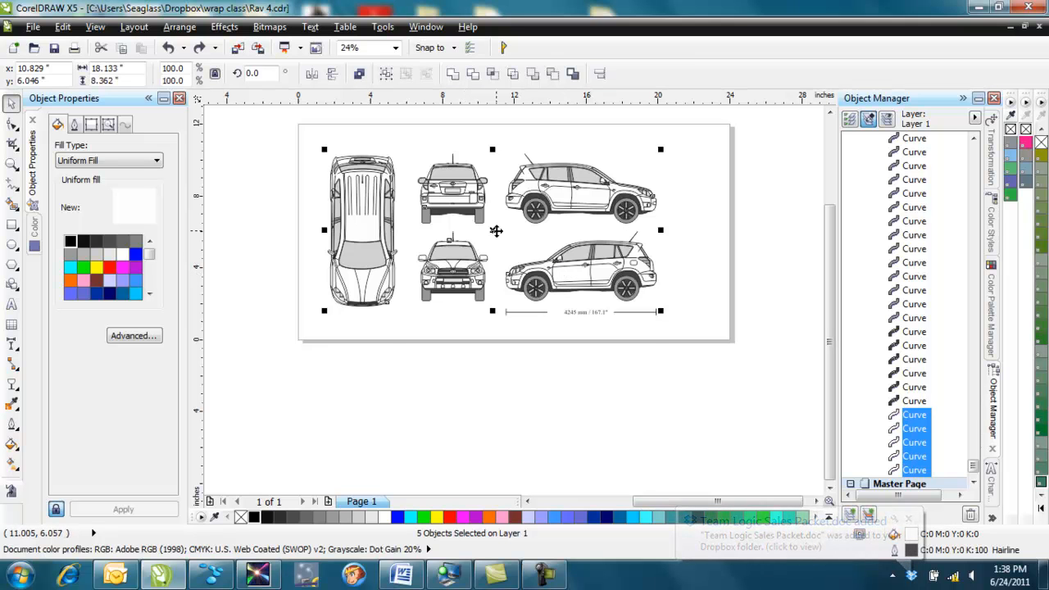
{"action": "left_click_drag", "start_coordinate": [495, 234], "coordinate": [498, 388]}
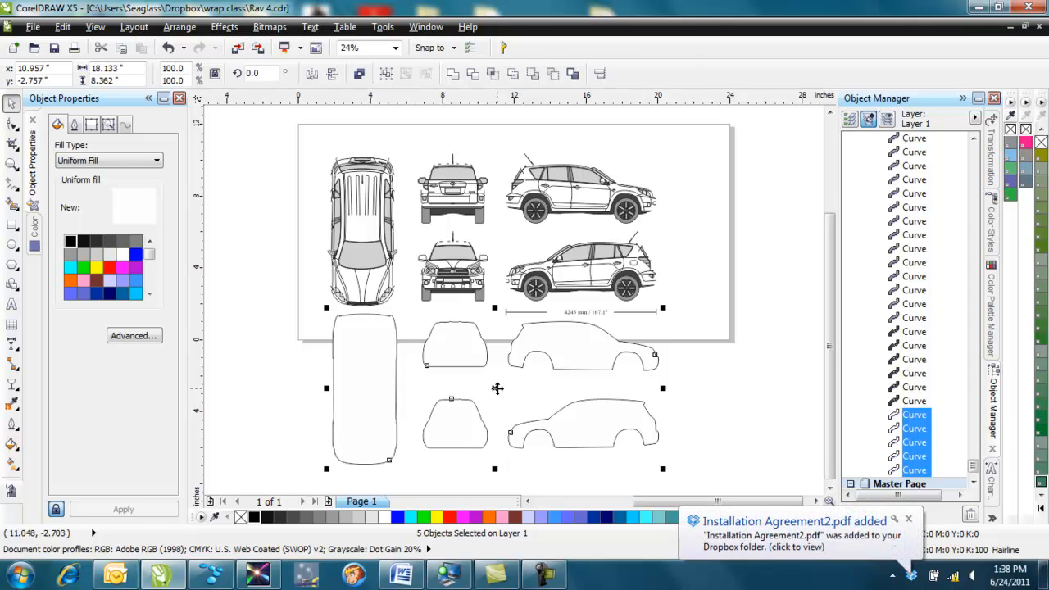
{"action": "key", "text": "ctrl+z"}
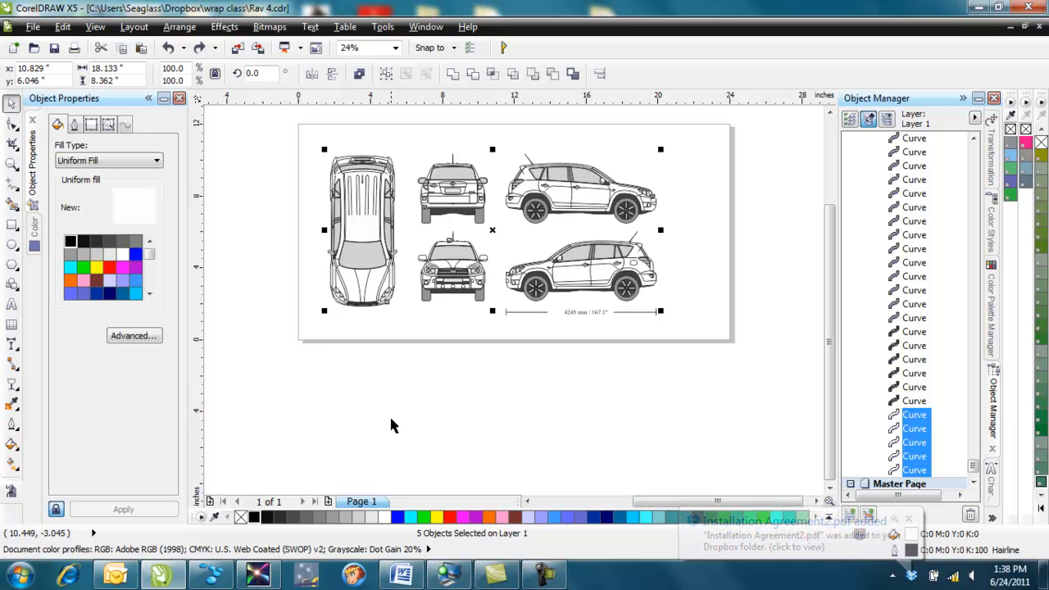
{"action": "left_click", "coordinate": [328, 502]}
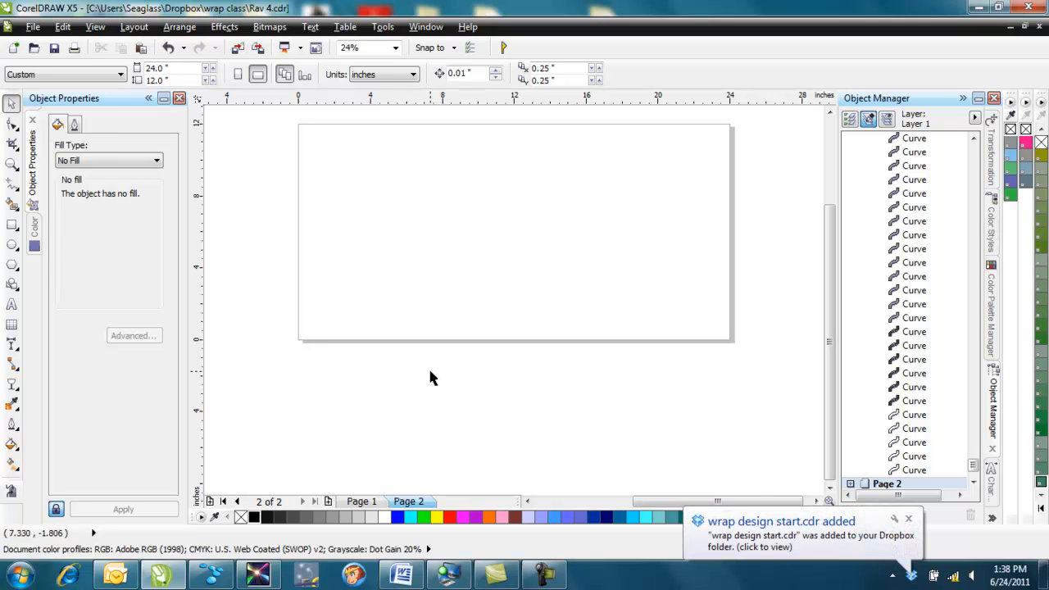
{"action": "key", "text": "ctrl+v"}
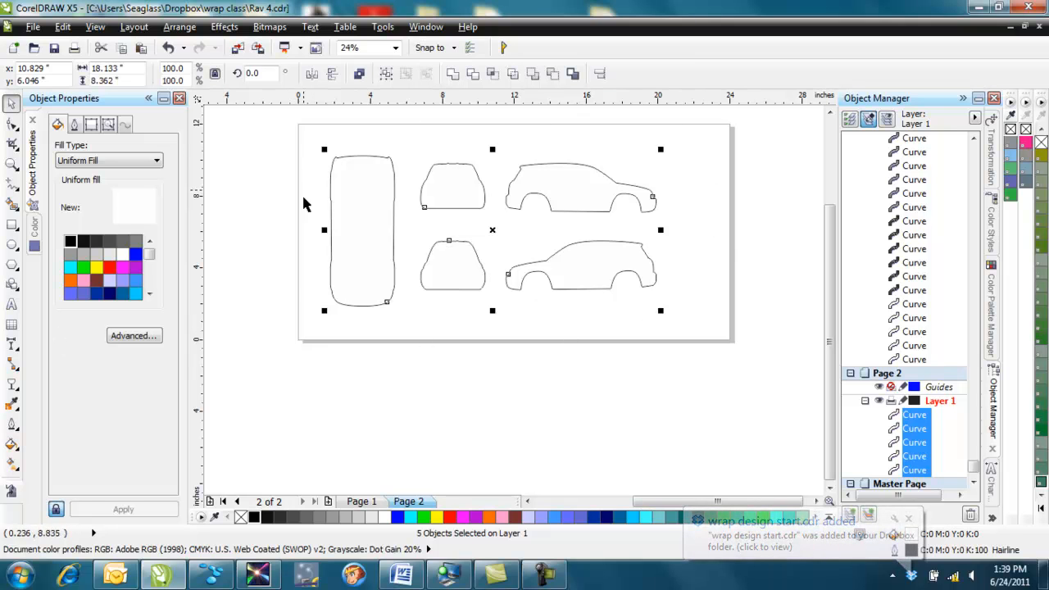
{"action": "left_click", "coordinate": [417, 373]}
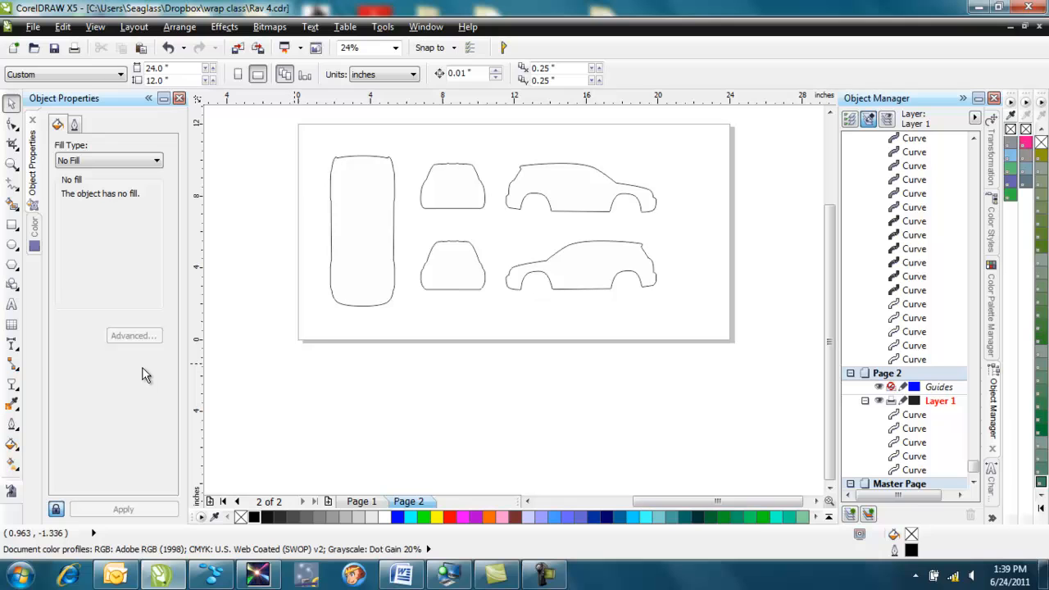
Step: Combine a page-sized rectangle with the five body outlines and fill the combined curve with blue (#0000FF)
{"action": "double_click", "coordinate": [13, 228]}
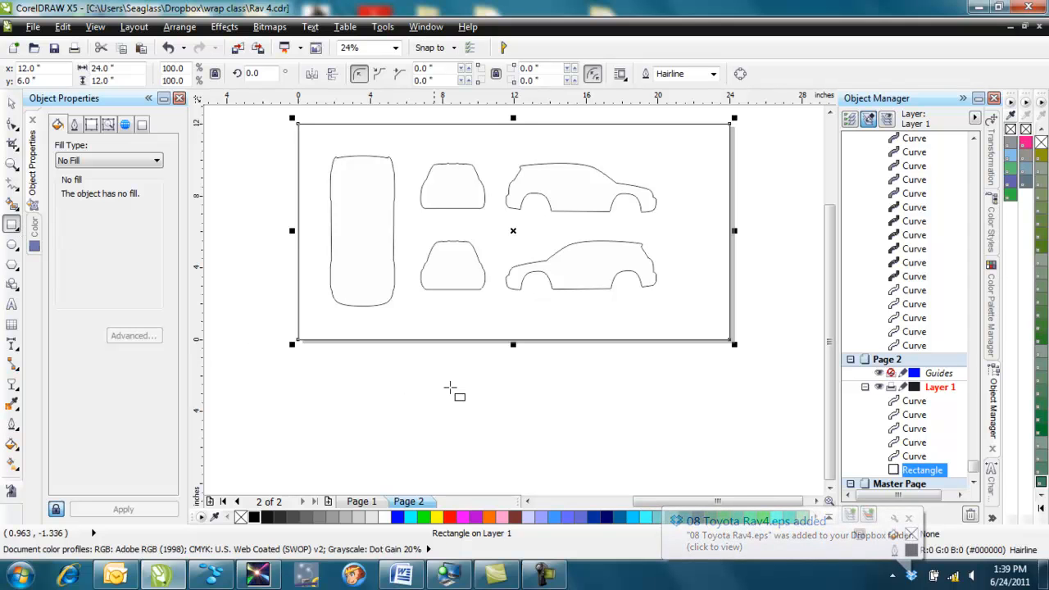
{"action": "left_click", "coordinate": [11, 103]}
{"action": "left_click_drag", "start_coordinate": [745, 398], "coordinate": [283, 140]}
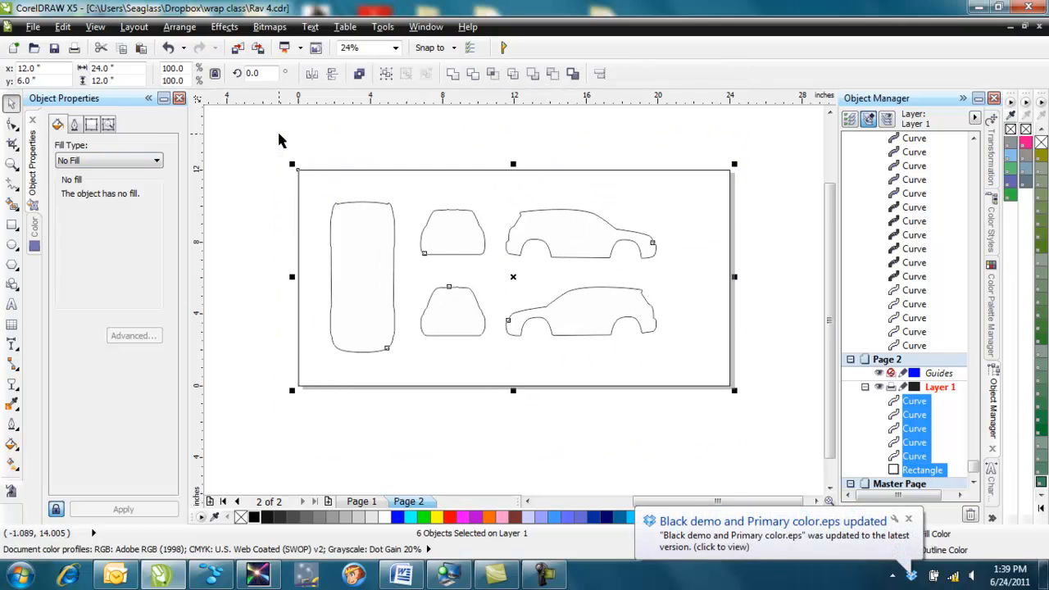
{"action": "left_click", "coordinate": [359, 76]}
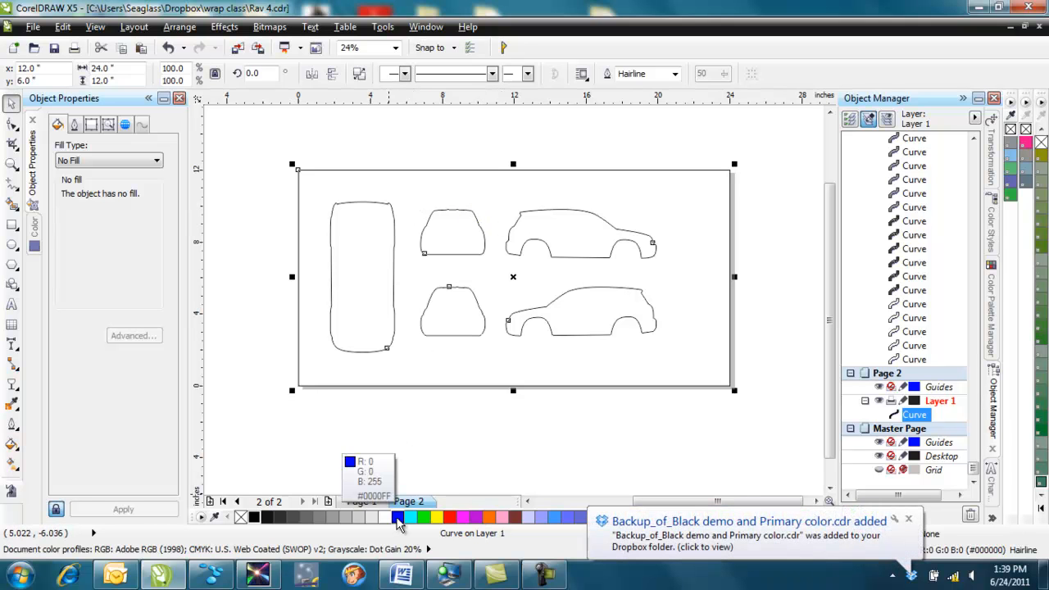
{"action": "left_click", "coordinate": [398, 517]}
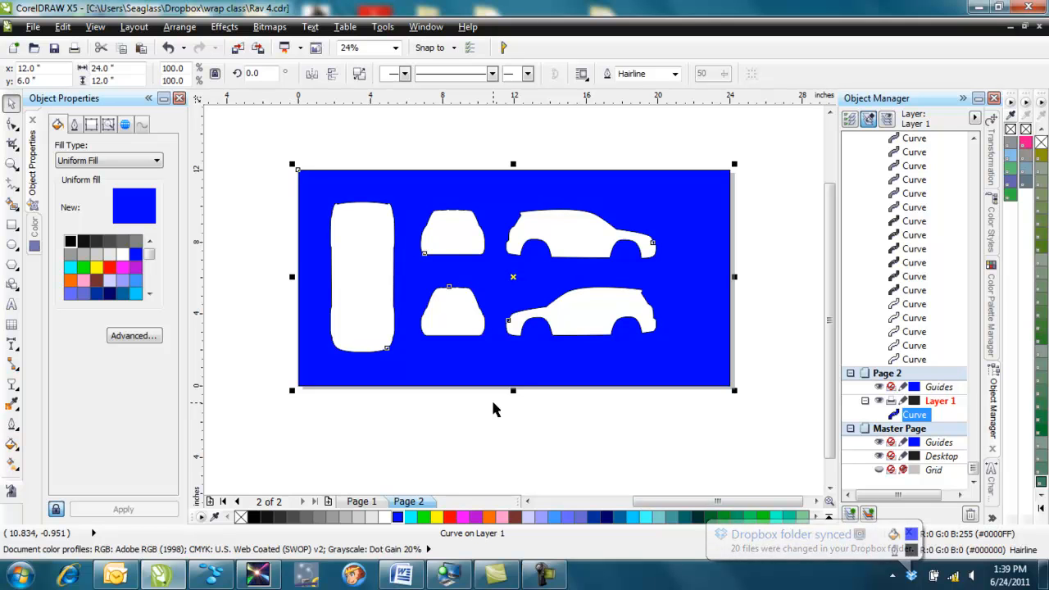
Step: Create a new layer named "bounding box" on Page 1, above the vehicle artwork layer
{"action": "left_click", "coordinate": [358, 503]}
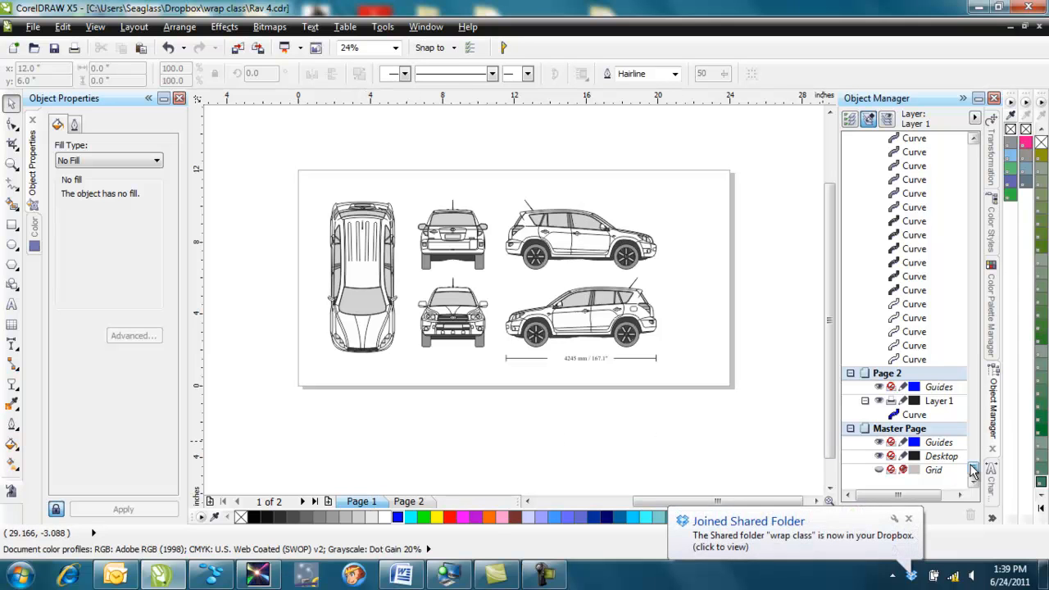
{"action": "left_click_drag", "start_coordinate": [975, 474], "coordinate": [976, 154]}
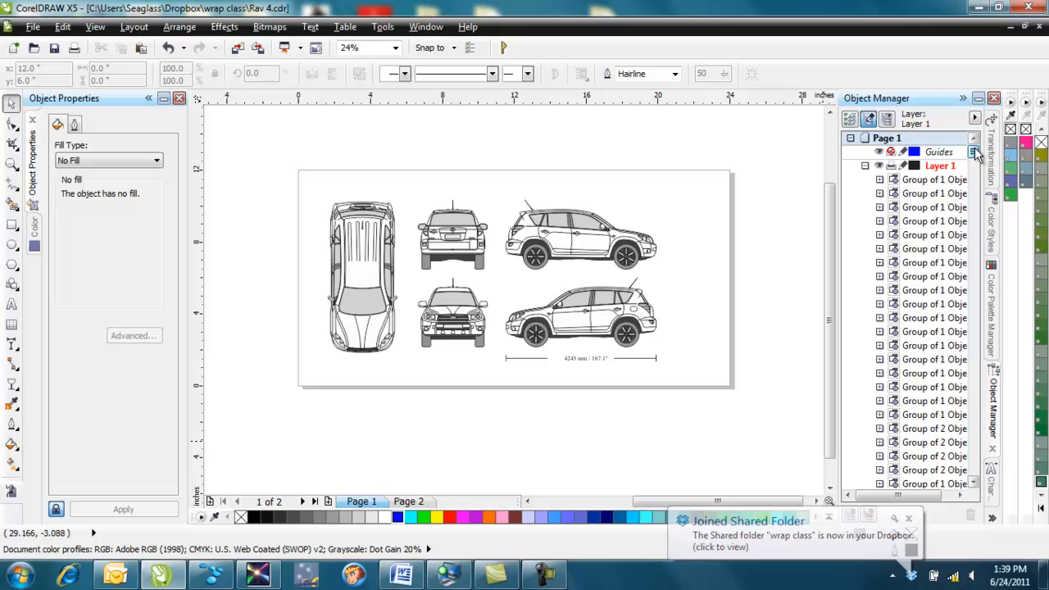
{"action": "left_click", "coordinate": [865, 167]}
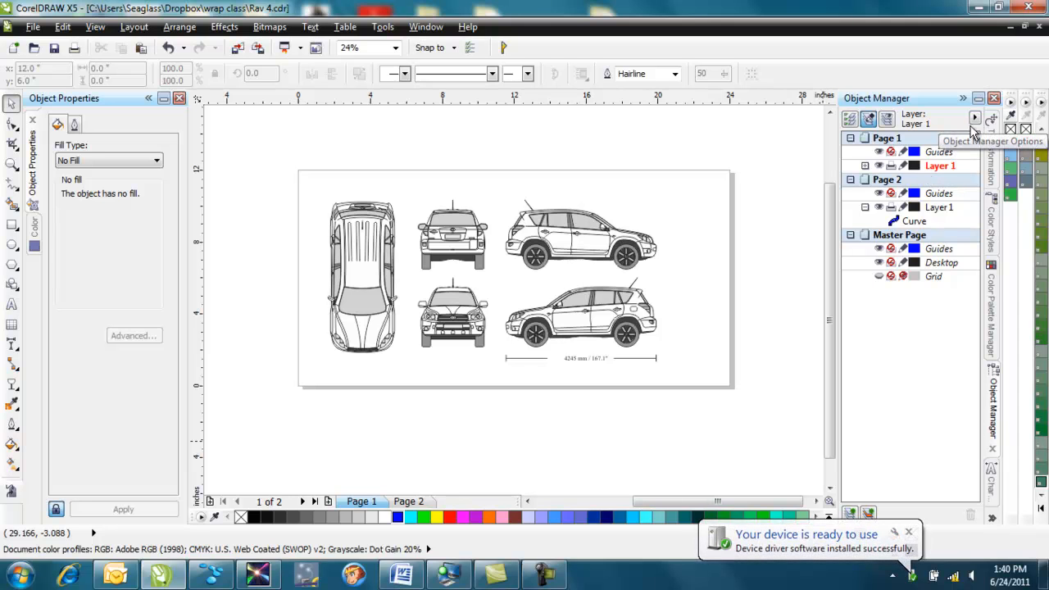
{"action": "left_click", "coordinate": [909, 533]}
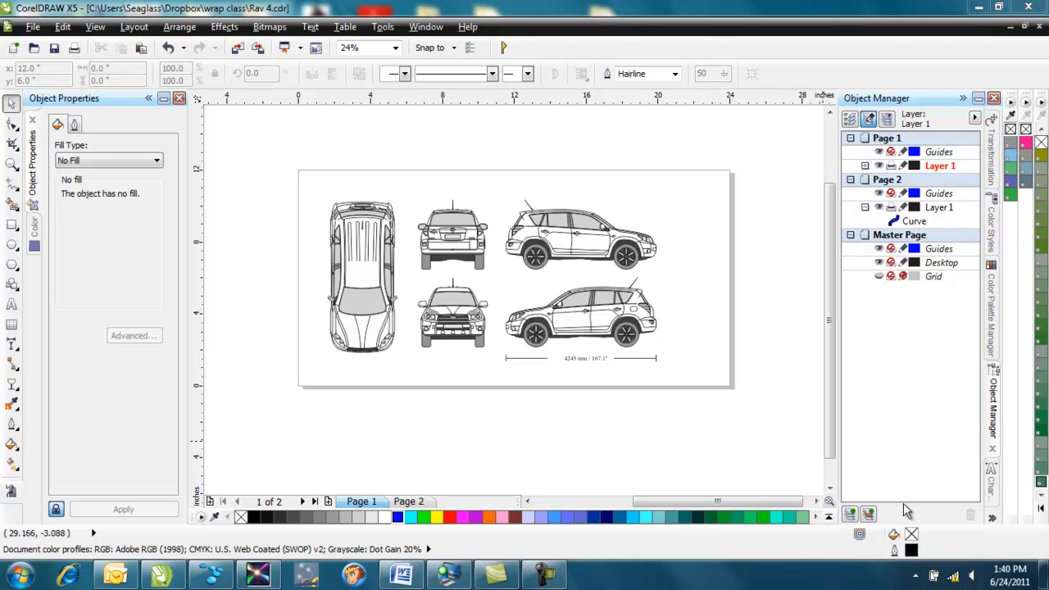
{"action": "left_click", "coordinate": [851, 515]}
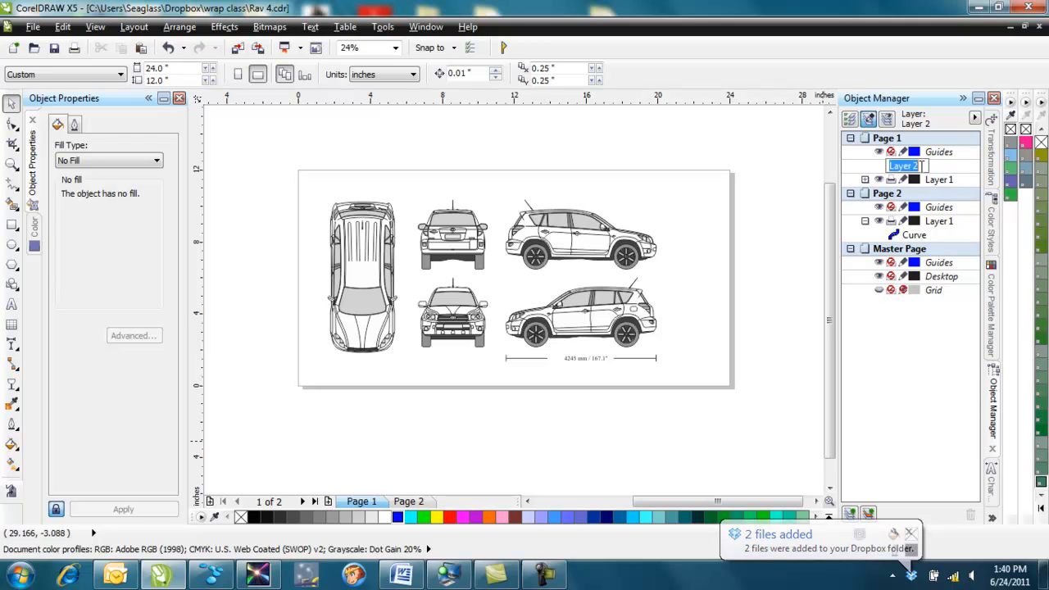
{"action": "type", "text": "boun"}
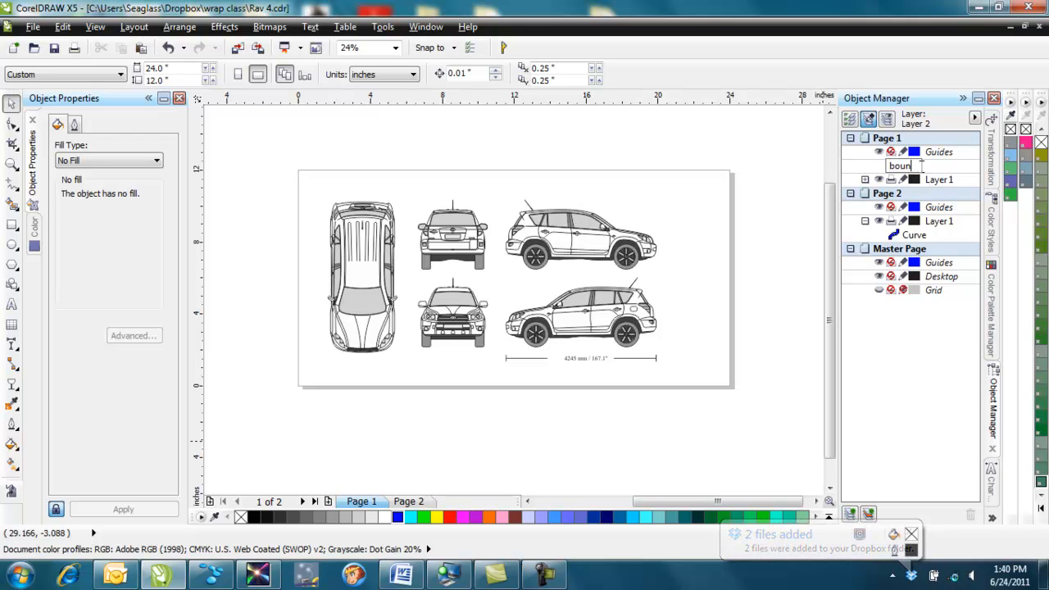
{"action": "type", "text": "ding box"}
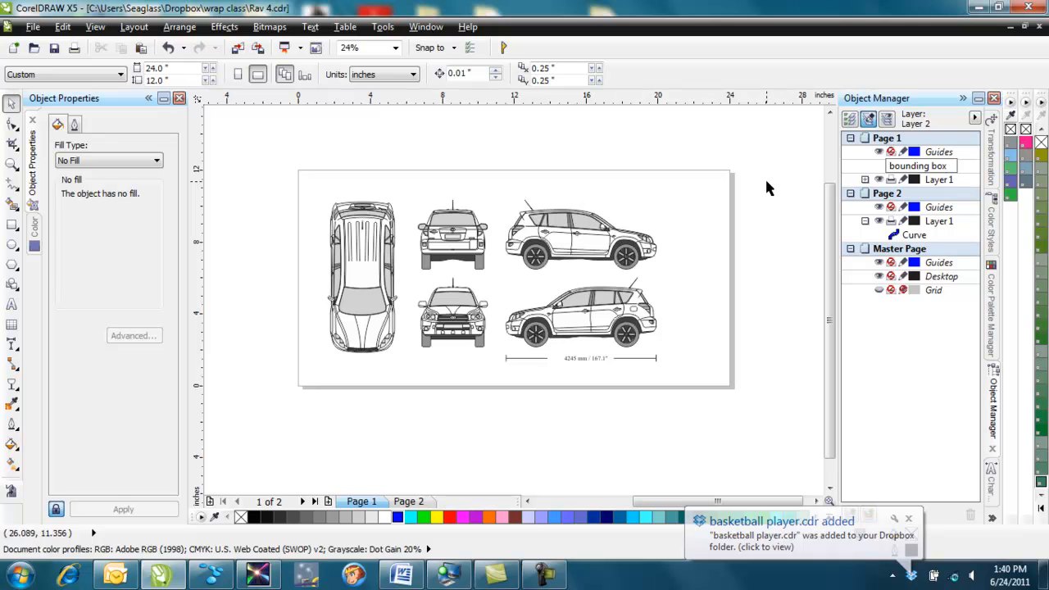
{"action": "key", "text": "Return"}
Step: Paste a copy of the blue cutout curve onto Page 1's bounding box layer and lock it
{"action": "left_click", "coordinate": [947, 169]}
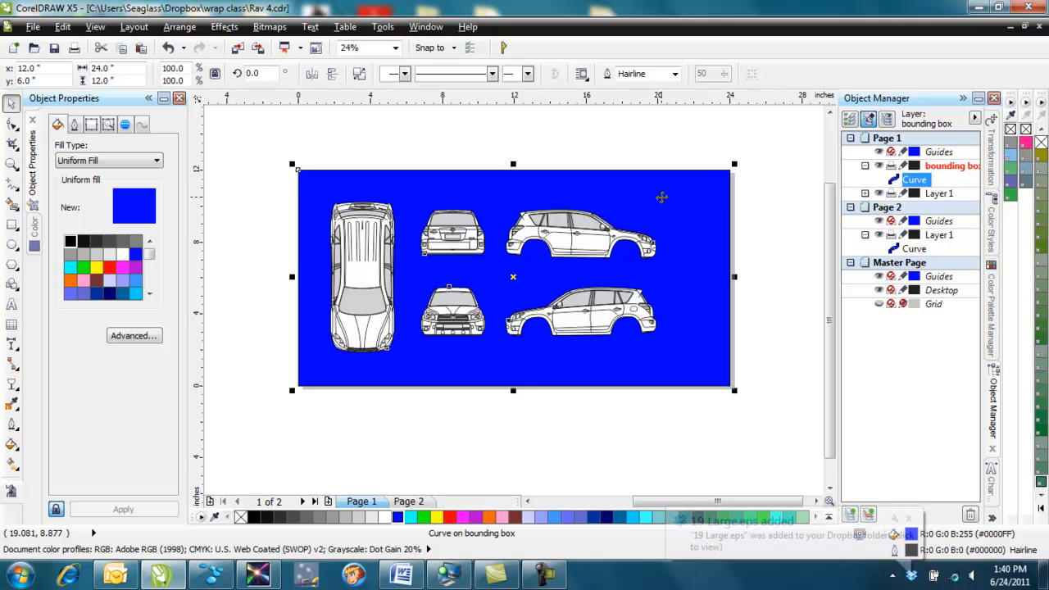
{"action": "right_click", "coordinate": [670, 200]}
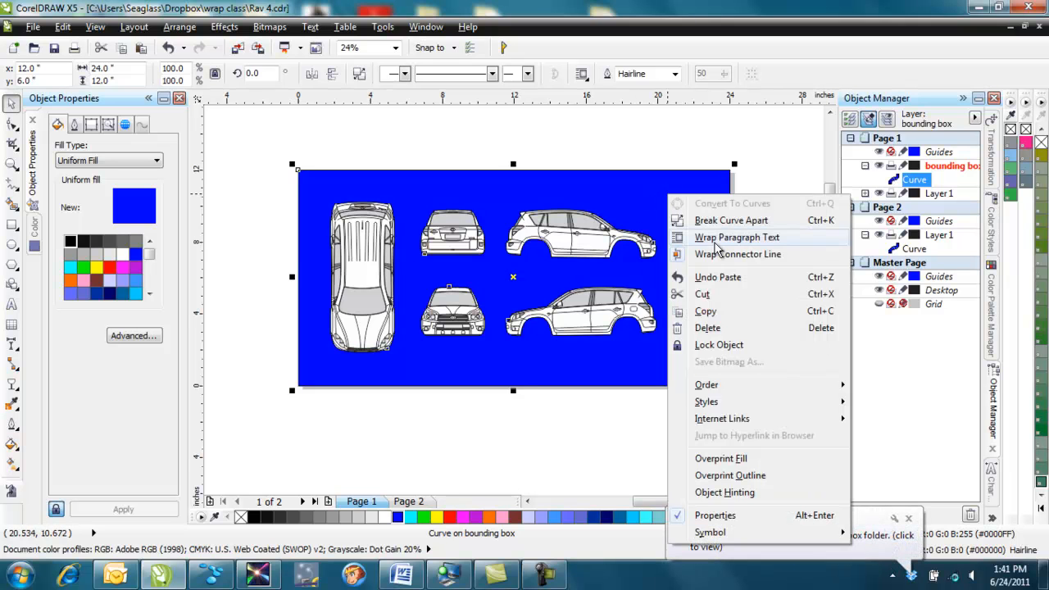
{"action": "left_click", "coordinate": [719, 345]}
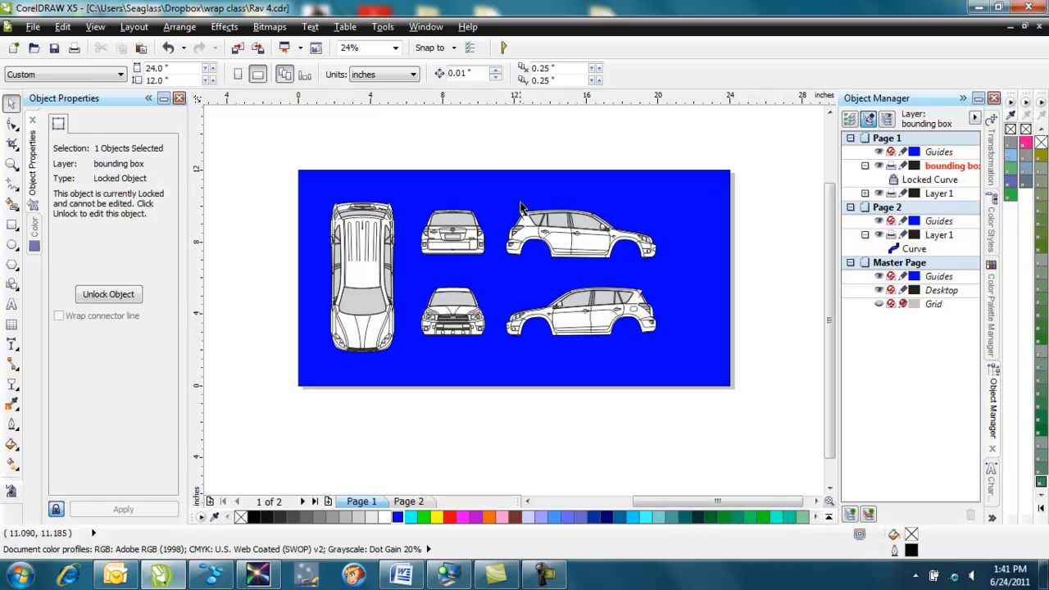
{"action": "left_click", "coordinate": [560, 238]}
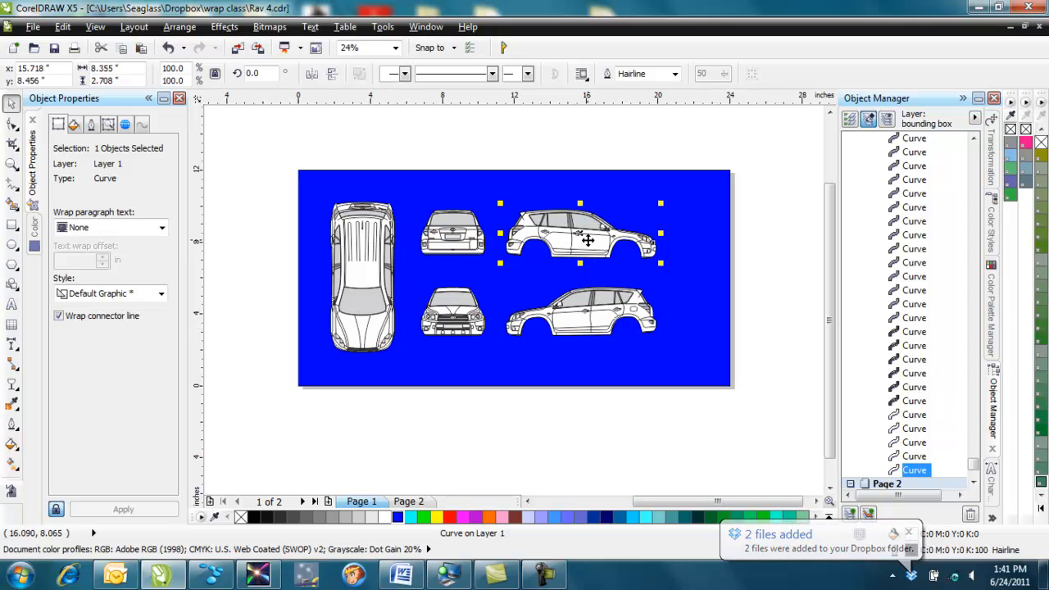
{"action": "left_click", "coordinate": [511, 140]}
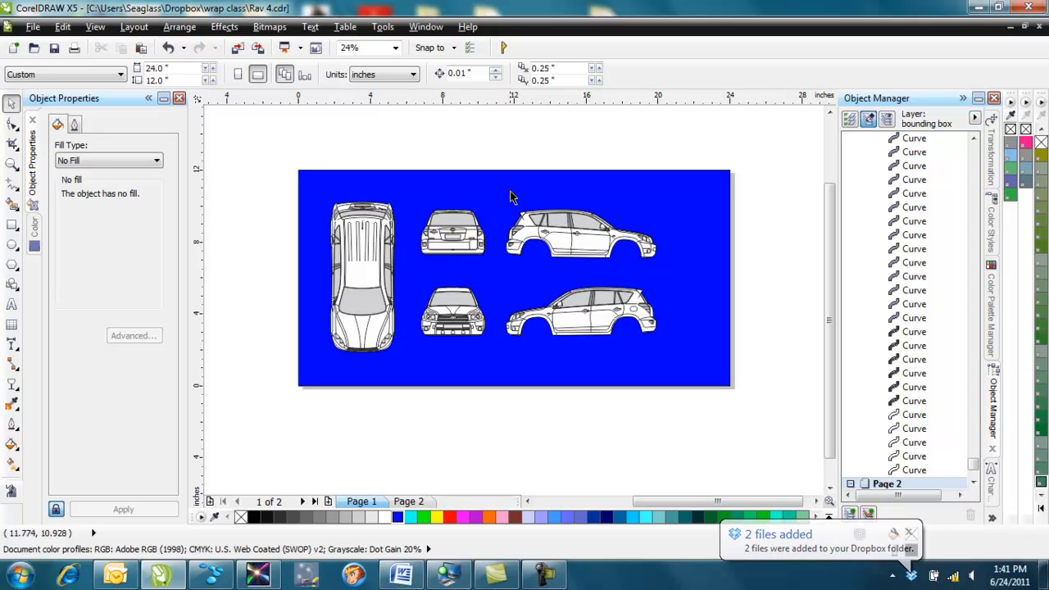
Step: Remove the fill from all artwork in the two side views of the vehicle
{"action": "left_click_drag", "start_coordinate": [501, 206], "coordinate": [660, 266]}
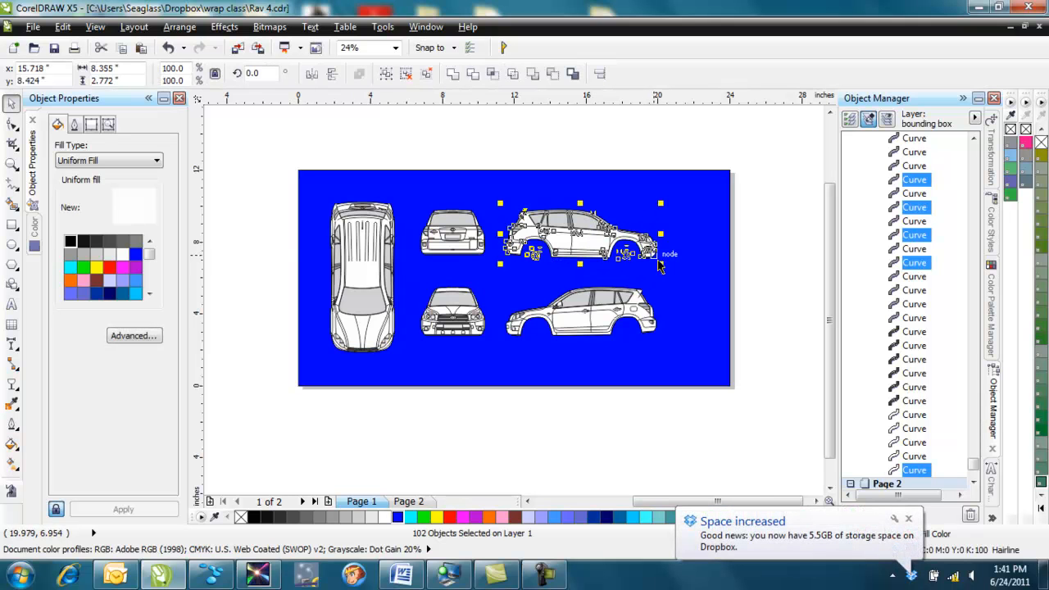
{"action": "left_click", "coordinate": [1011, 132]}
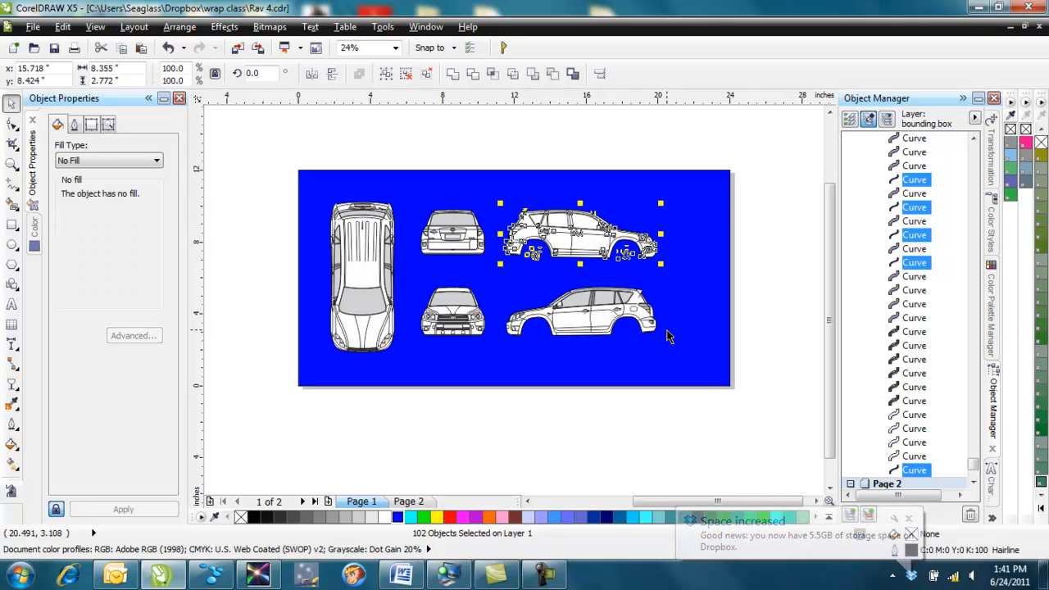
{"action": "mouse_move", "coordinate": [665, 335]}
{"action": "left_mouse_down"}
{"action": "mouse_move", "coordinate": [562, 298]}
{"action": "mouse_move", "coordinate": [679, 336]}
{"action": "left_mouse_up"}
{"action": "left_click_drag", "start_coordinate": [497, 280], "coordinate": [665, 346]}
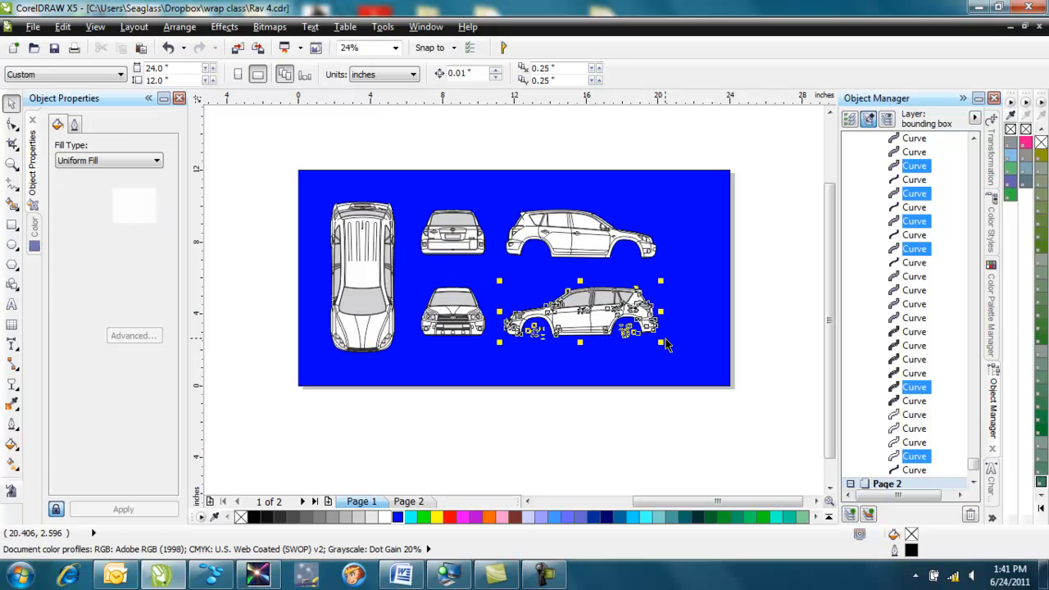
{"action": "left_click", "coordinate": [1011, 129]}
Step: Remove the fill from all artwork in the rear, front and top views of the vehicle
{"action": "left_click_drag", "start_coordinate": [412, 210], "coordinate": [493, 261]}
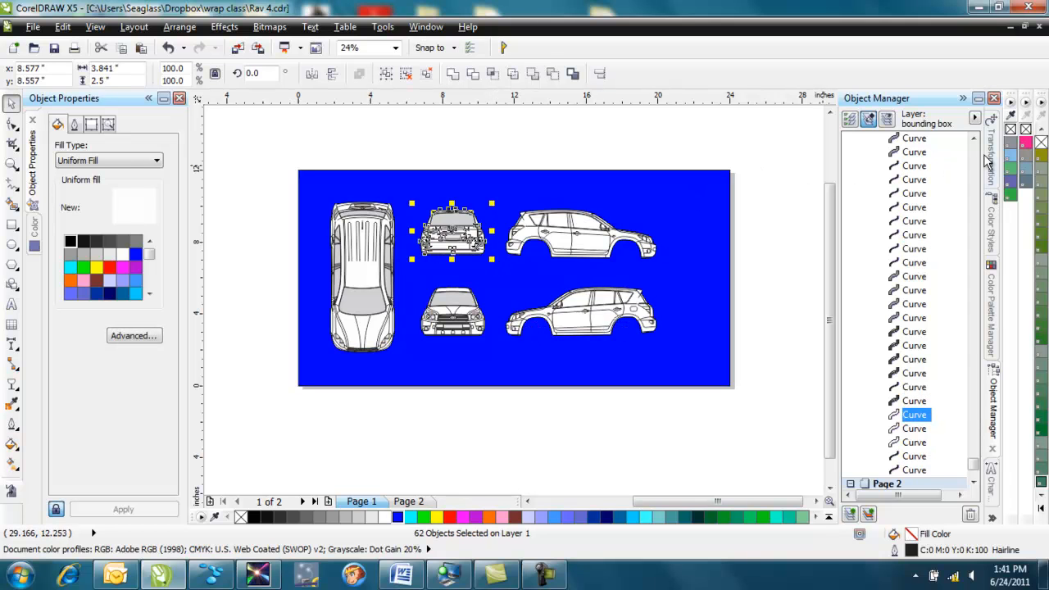
{"action": "left_click", "coordinate": [1011, 130]}
{"action": "left_click_drag", "start_coordinate": [413, 279], "coordinate": [494, 342]}
{"action": "left_click", "coordinate": [1011, 130]}
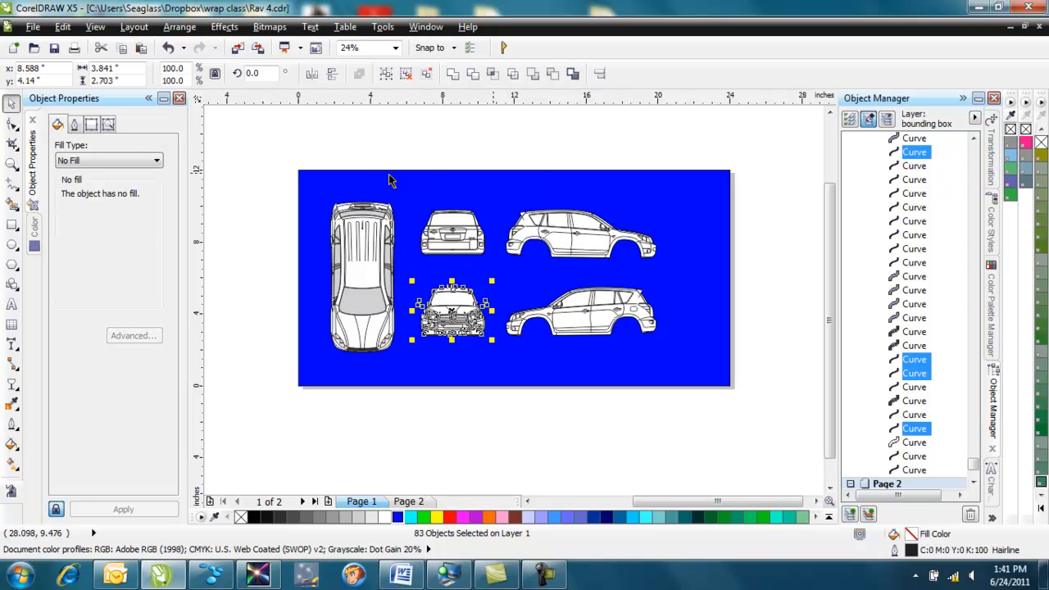
{"action": "left_click_drag", "start_coordinate": [321, 191], "coordinate": [410, 366]}
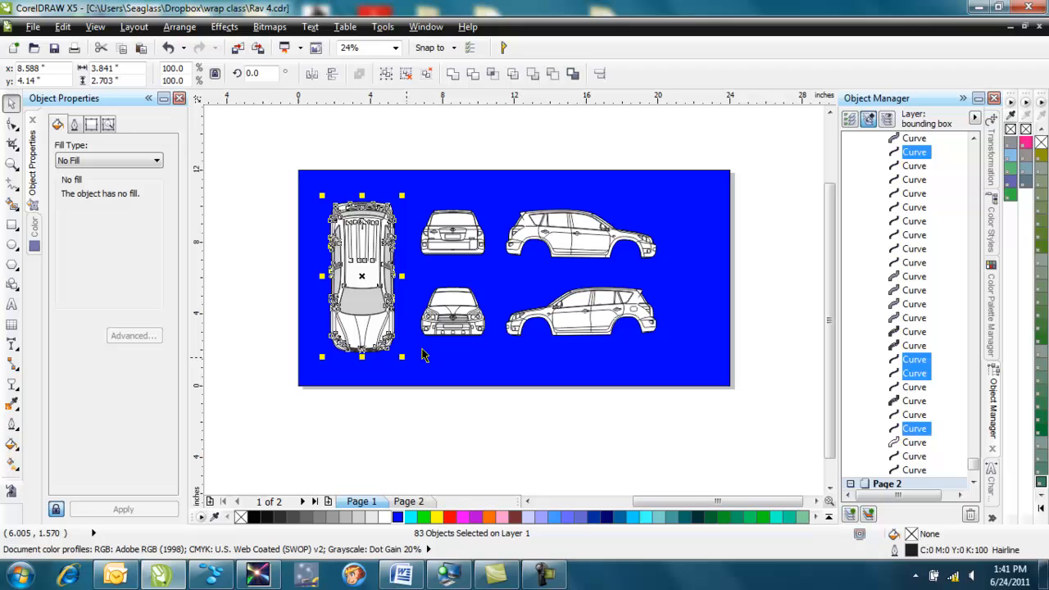
{"action": "left_click", "coordinate": [1011, 129]}
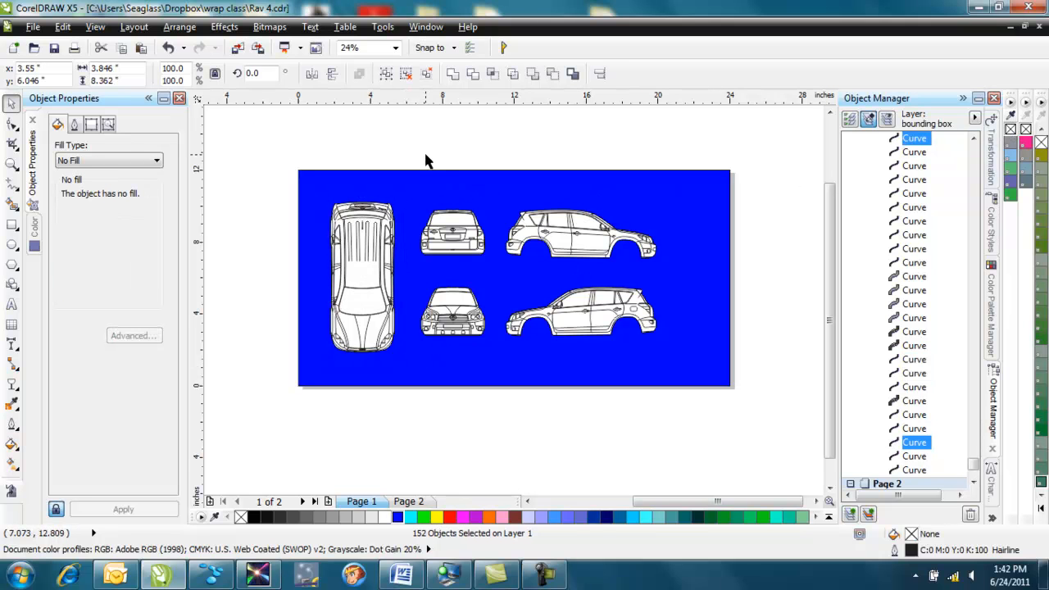
{"action": "left_click", "coordinate": [424, 161]}
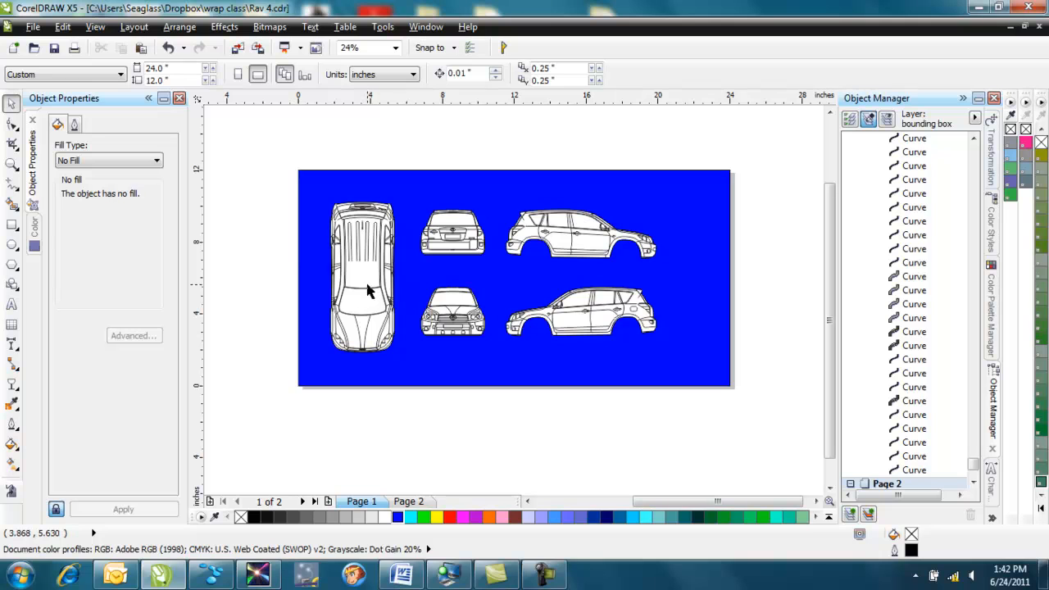
Step: Smart Fill the top view's windshield and front side windows and the front view's windshield with light gray (#CCCCCC) and no outline
{"action": "left_click", "coordinate": [12, 205]}
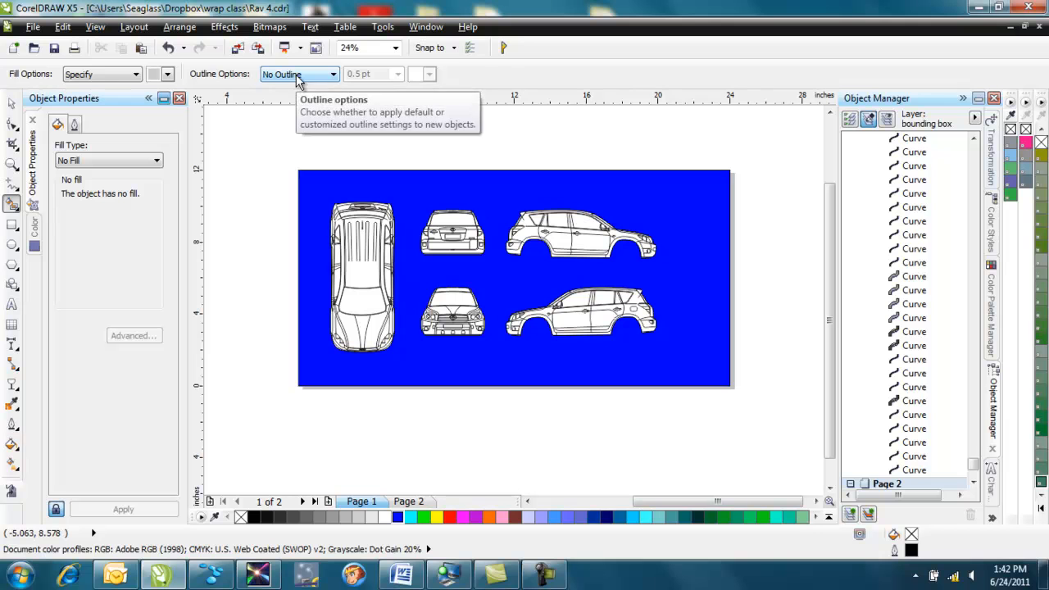
{"action": "left_click", "coordinate": [366, 306]}
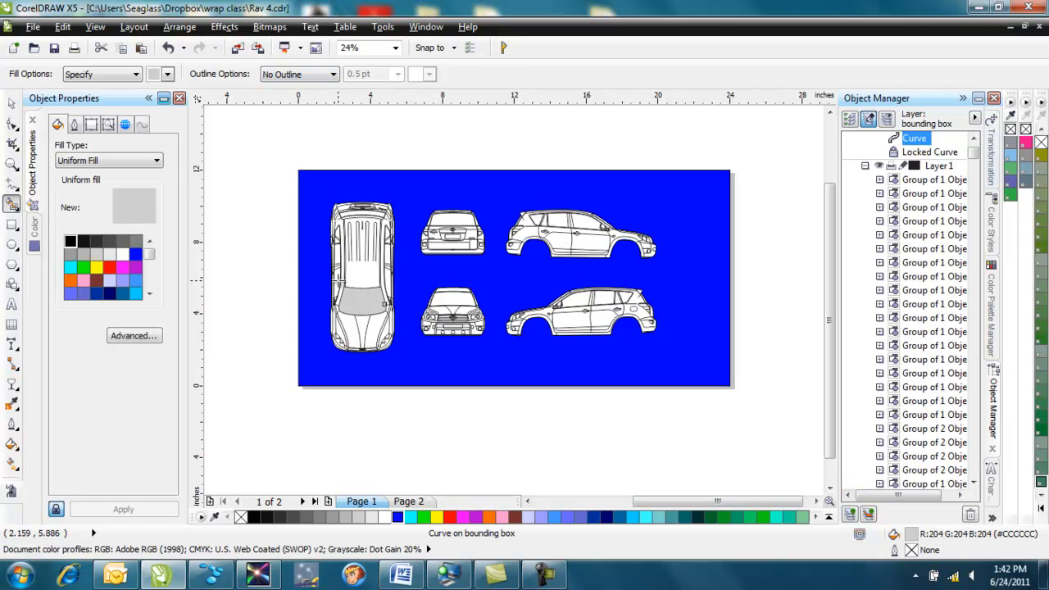
{"action": "scroll", "coordinate": [337, 280], "scroll_direction": "up", "scroll_amount": 1}
{"action": "left_click_drag", "start_coordinate": [662, 502], "coordinate": [653, 502]}
{"action": "left_click", "coordinate": [402, 275]}
{"action": "left_click", "coordinate": [502, 276]}
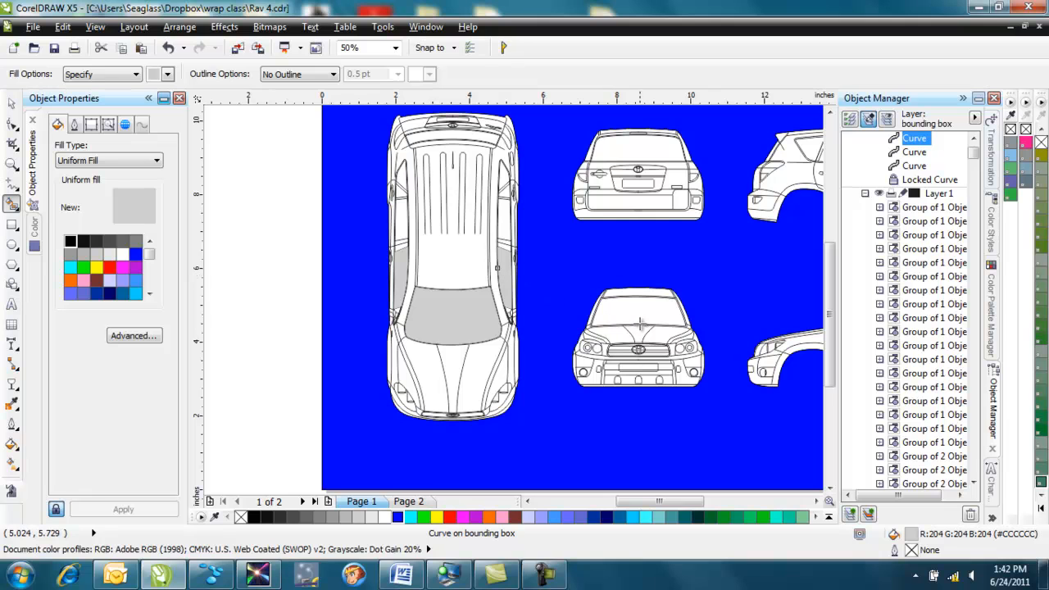
{"action": "left_click", "coordinate": [639, 316]}
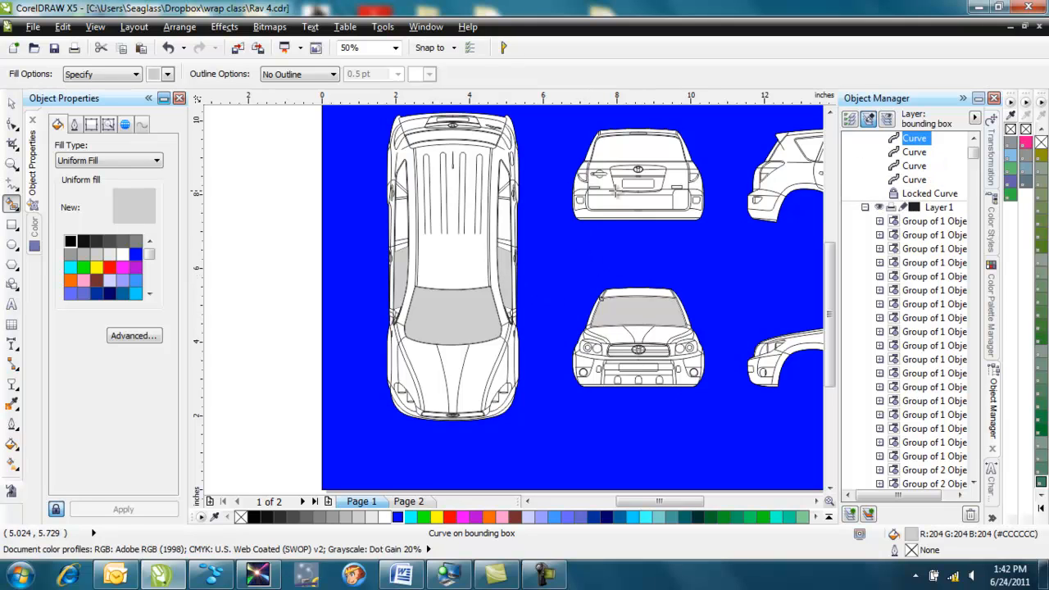
Step: Smart Fill the front door window and the windshield sliver in both side views with the same light gray
{"action": "left_click", "coordinate": [815, 501]}
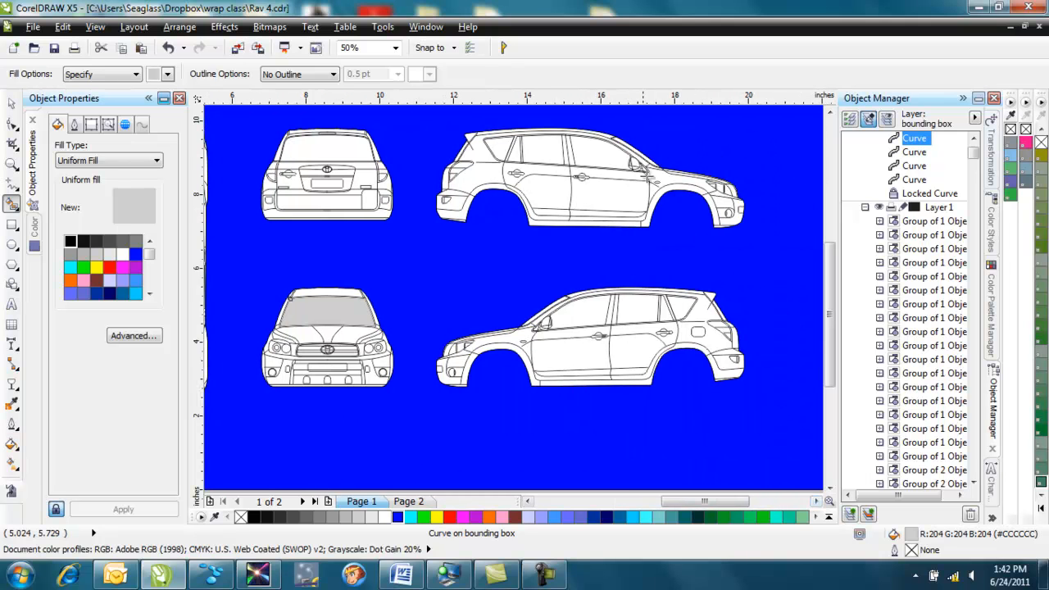
{"action": "left_click", "coordinate": [606, 154]}
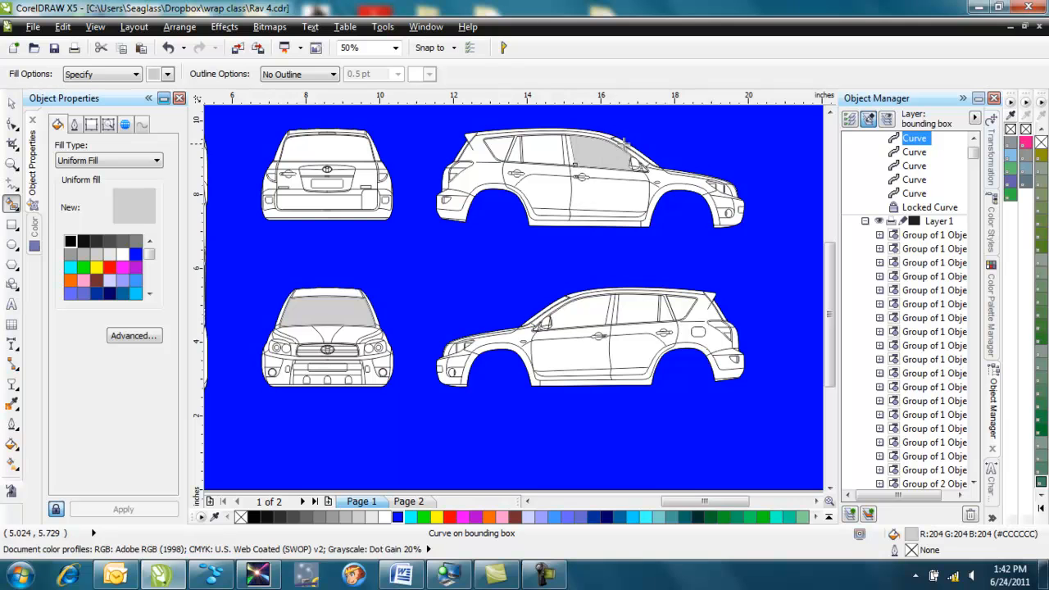
{"action": "left_click", "coordinate": [594, 307]}
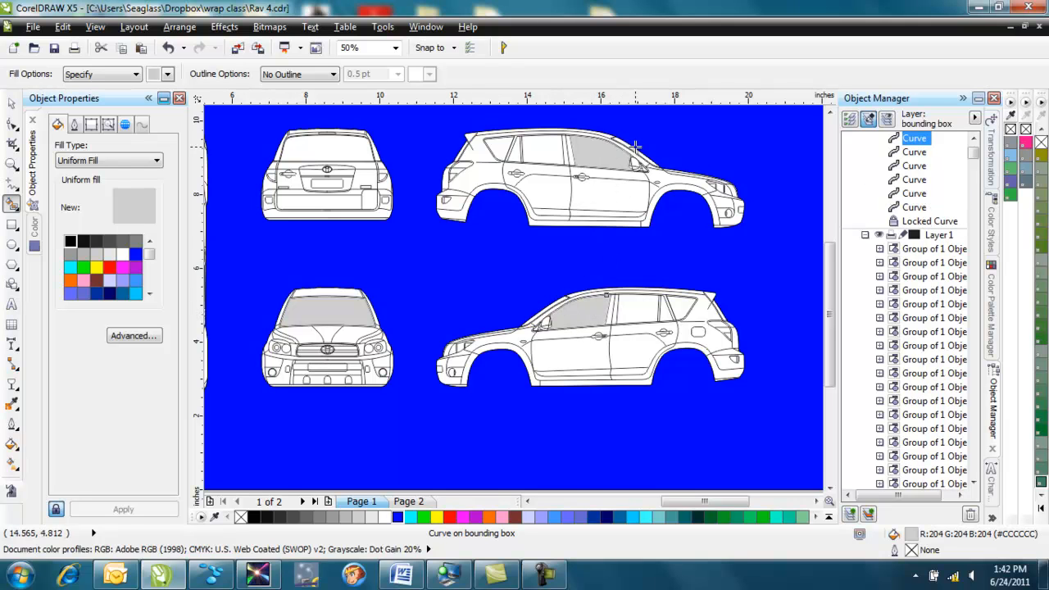
{"action": "scroll", "coordinate": [636, 146], "scroll_direction": "up", "scroll_amount": 1}
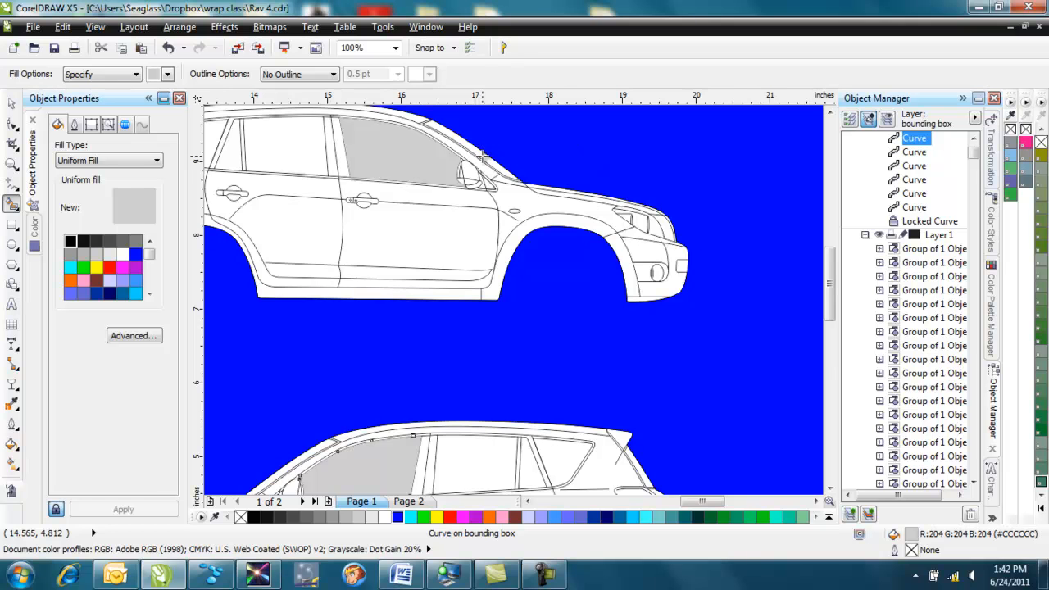
{"action": "left_click", "coordinate": [484, 156]}
{"action": "scroll", "coordinate": [444, 253], "scroll_direction": "down", "scroll_amount": 1}
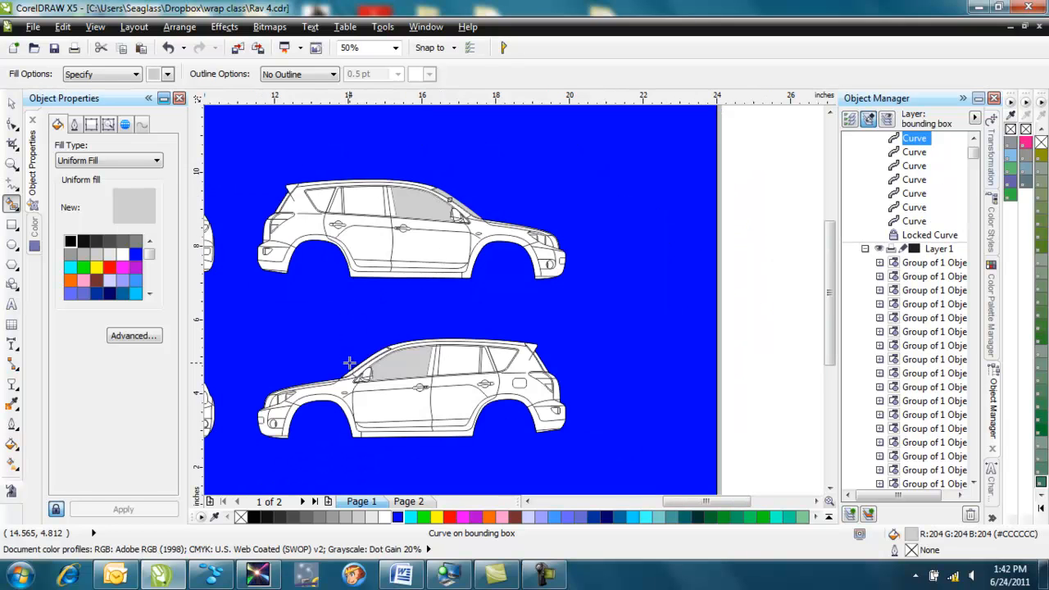
{"action": "scroll", "coordinate": [349, 361], "scroll_direction": "up", "scroll_amount": 1}
{"action": "left_click", "coordinate": [402, 346]}
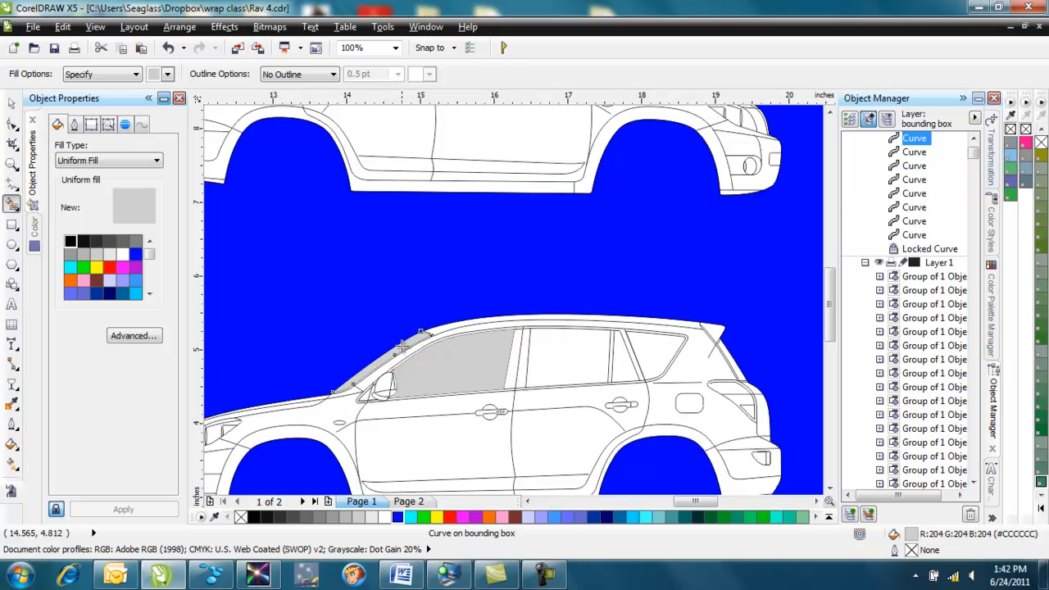
{"action": "key", "text": "F4"}
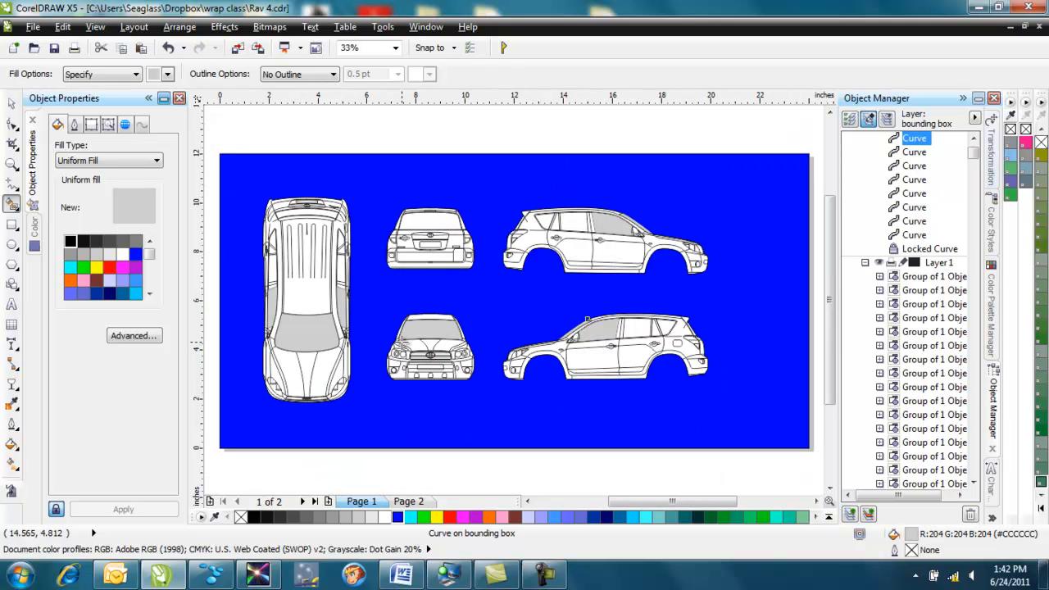
Step: Move all the vehicle artwork from Page 1's Layer 1 onto the bounding box layer and lock that layer
{"action": "left_click", "coordinate": [11, 108]}
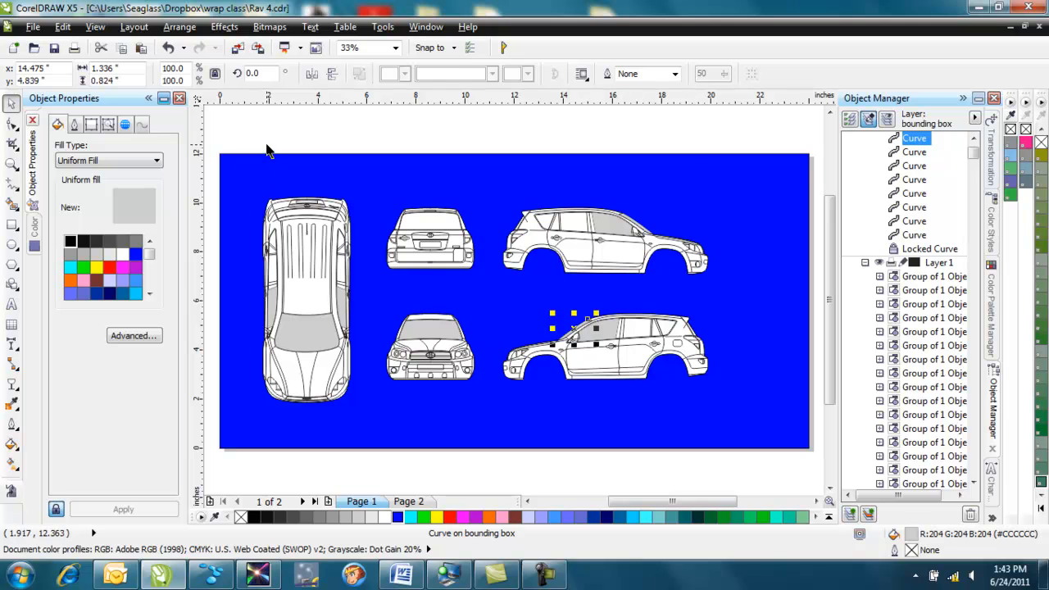
{"action": "left_click", "coordinate": [268, 150]}
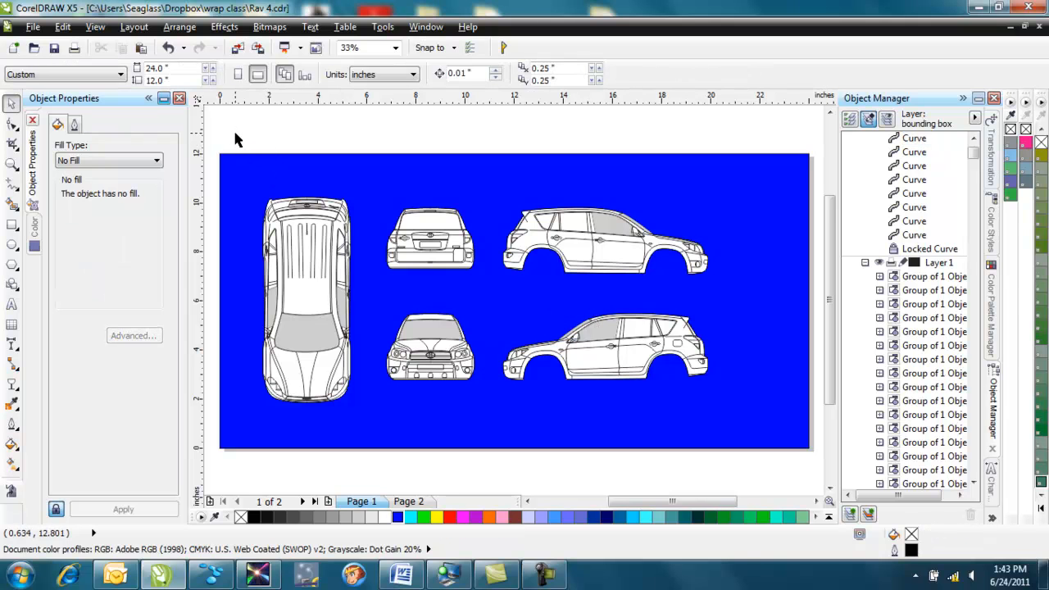
{"action": "left_click_drag", "start_coordinate": [235, 133], "coordinate": [771, 455]}
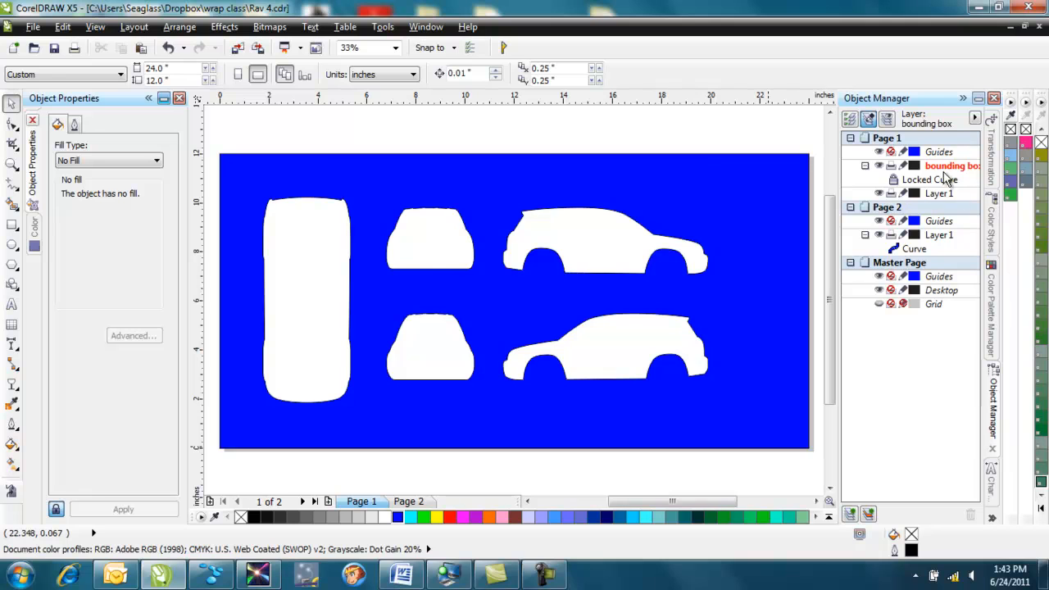
{"action": "left_click", "coordinate": [947, 167]}
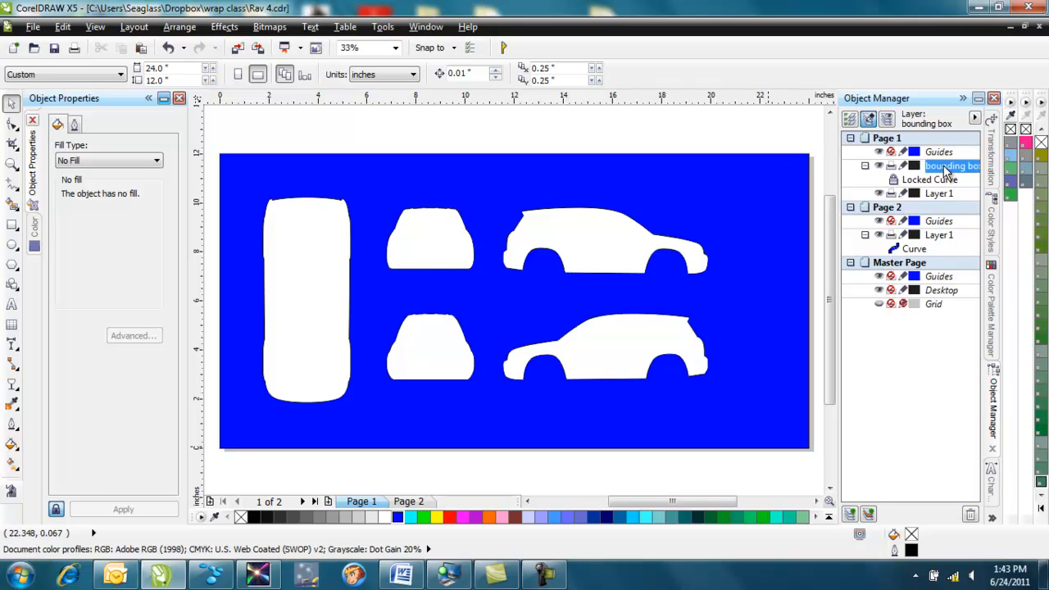
{"action": "key", "text": "ctrl+z"}
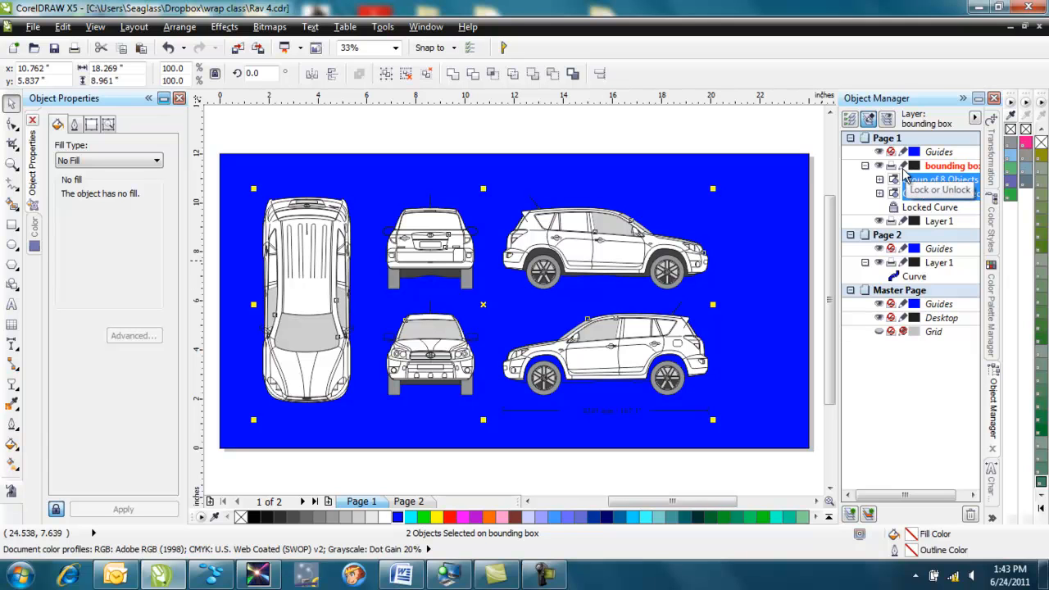
{"action": "left_click", "coordinate": [903, 166]}
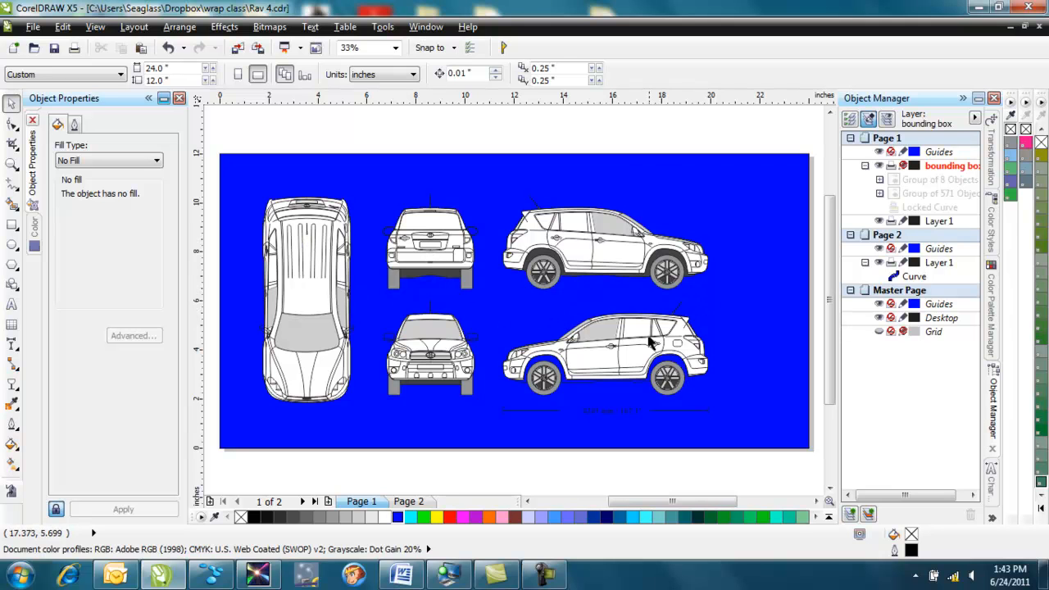
{"action": "left_click", "coordinate": [865, 166]}
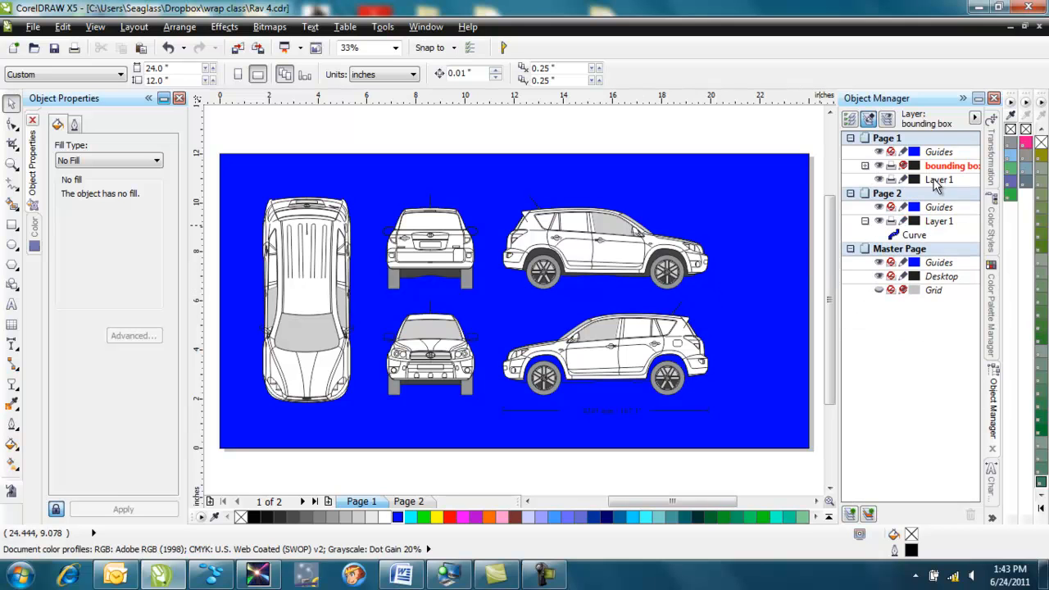
Step: Rename Page 1's Layer 1 to "working"
{"action": "left_click", "coordinate": [937, 182]}
{"action": "right_click", "coordinate": [937, 183]}
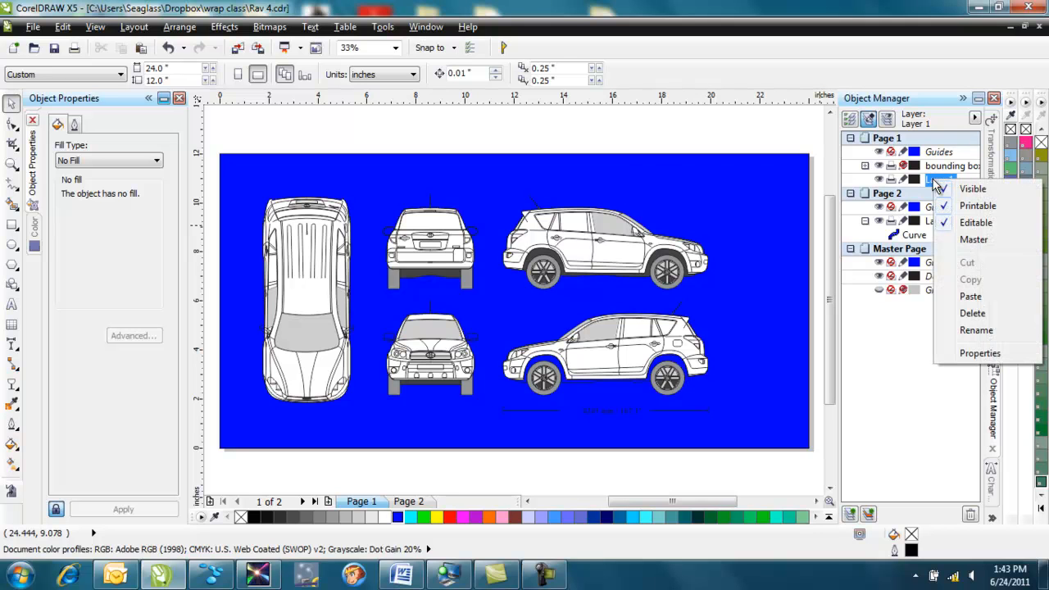
{"action": "left_click", "coordinate": [987, 333]}
{"action": "type", "text": "working"}
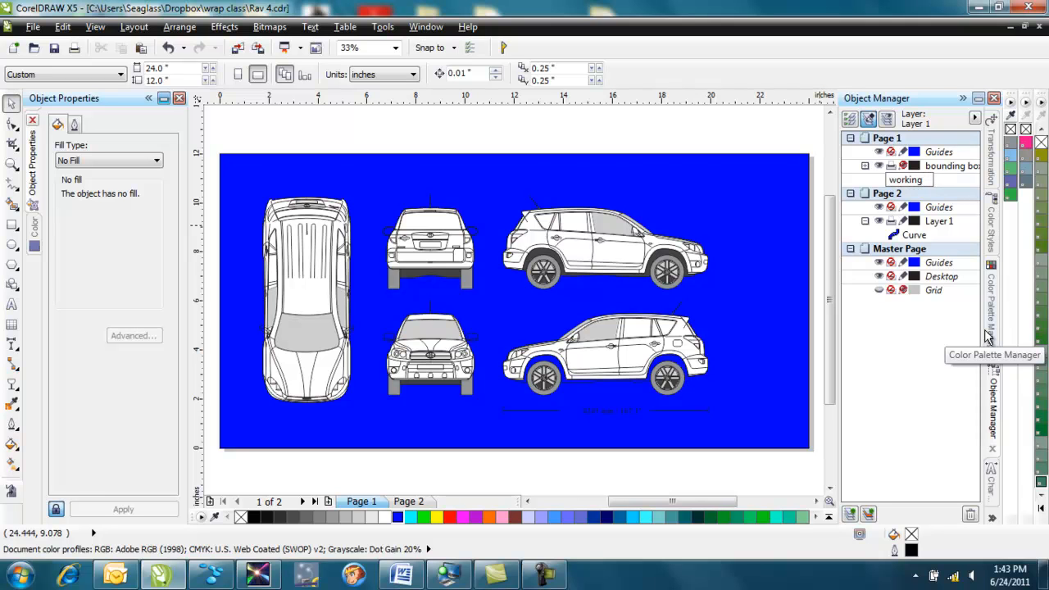
{"action": "key", "text": "Return"}
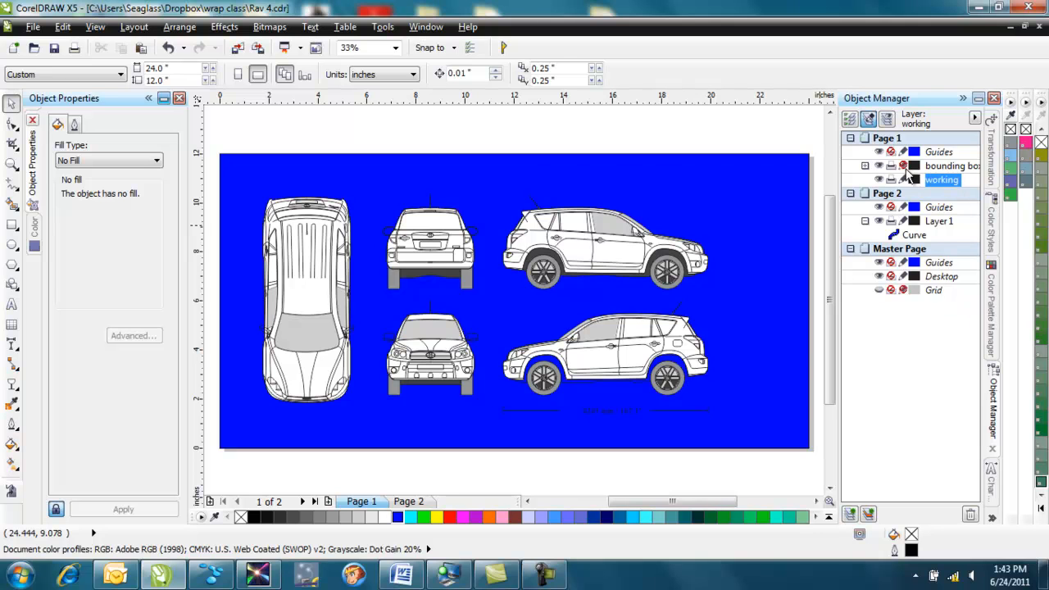
Step: Draw a rectangle about 18 by 11.1 inches across the vehicle views on the working layer and fill it with light blue (#6699FF)
{"action": "left_click", "coordinate": [12, 224]}
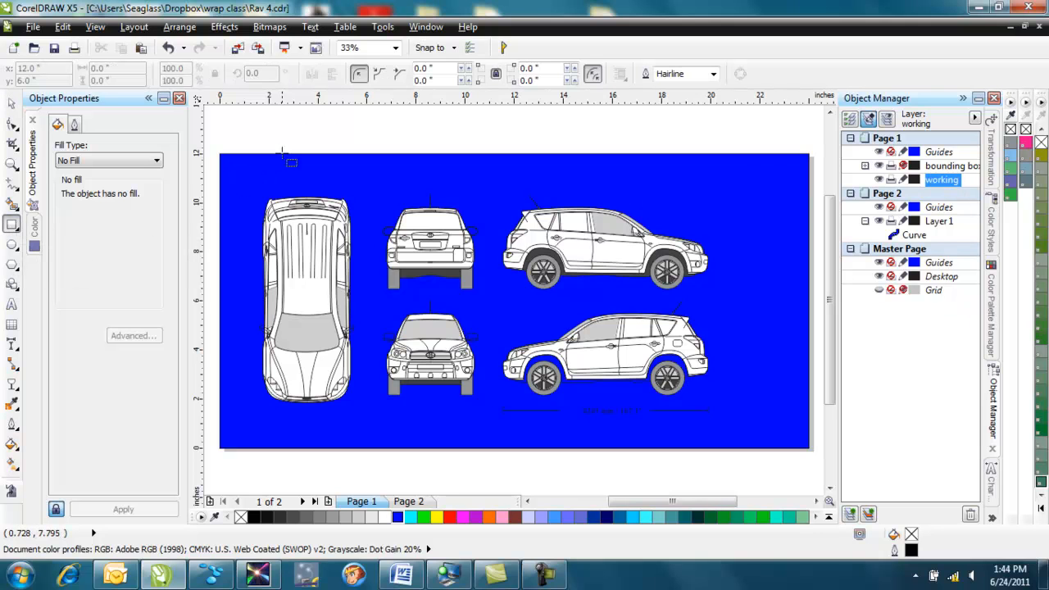
{"action": "mouse_move", "coordinate": [266, 139]}
{"action": "left_mouse_down"}
{"action": "mouse_move", "coordinate": [340, 199]}
{"action": "mouse_move", "coordinate": [708, 410]}
{"action": "left_mouse_up"}
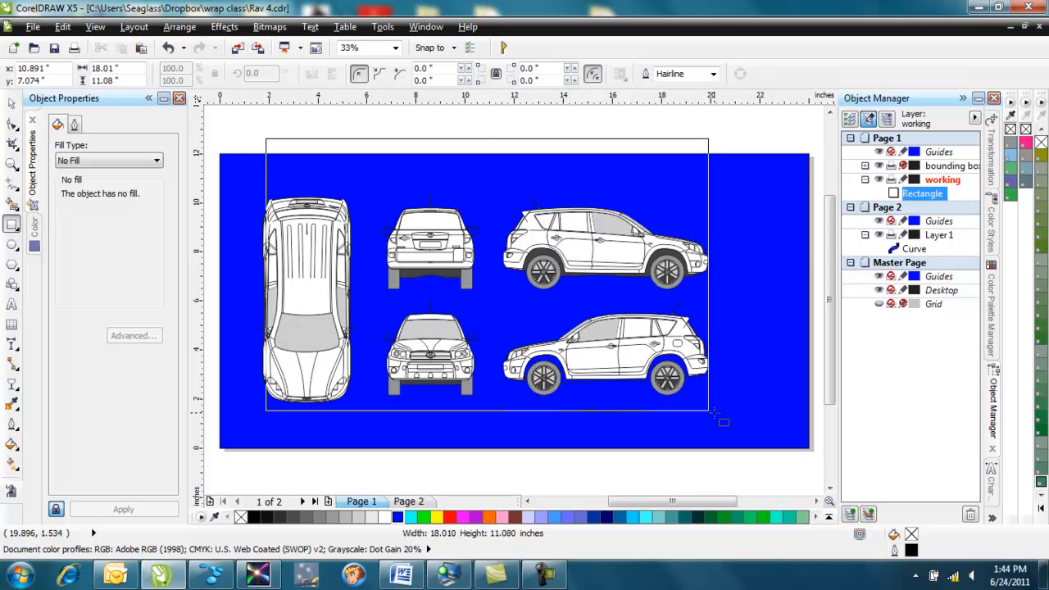
{"action": "left_click", "coordinate": [555, 516]}
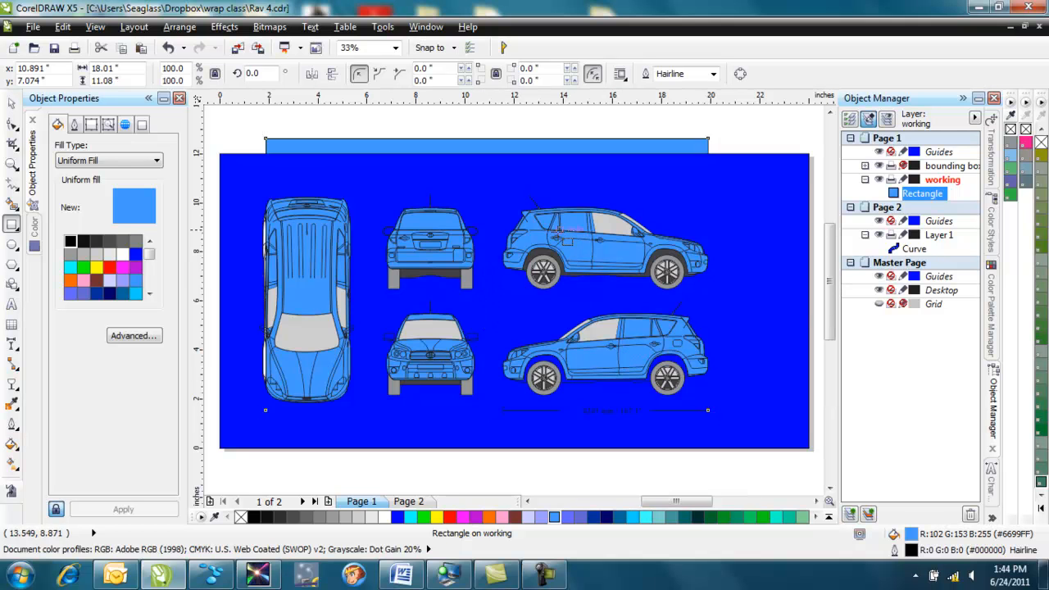
Step: Add the artistic text "MyVersaCAMM" across the doors of the upper side view on the working layer
{"action": "scroll", "coordinate": [558, 232], "scroll_direction": "up", "scroll_amount": 4}
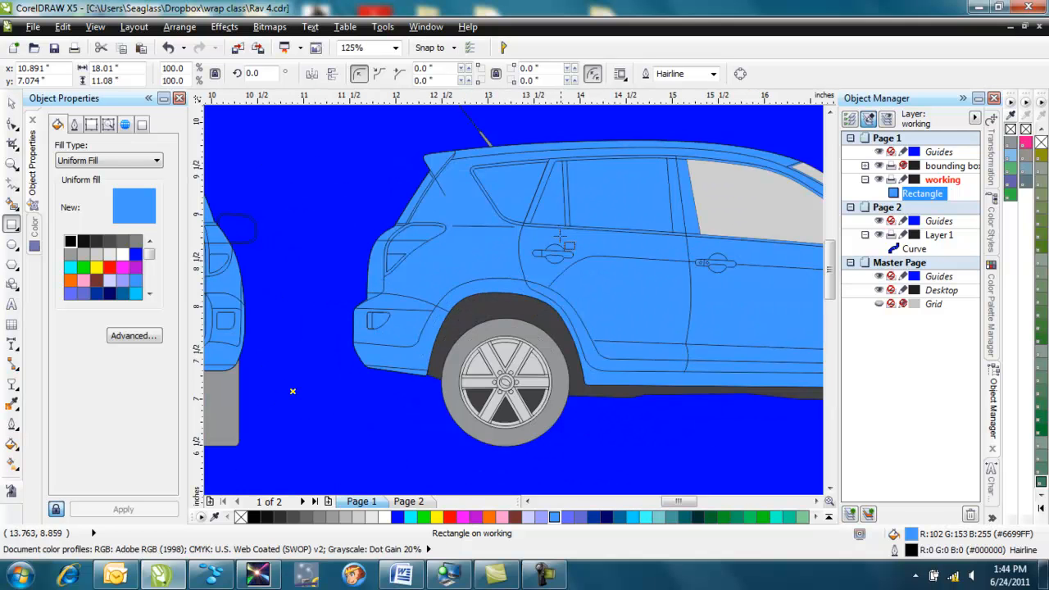
{"action": "left_click", "coordinate": [12, 304]}
{"action": "left_click", "coordinate": [588, 288]}
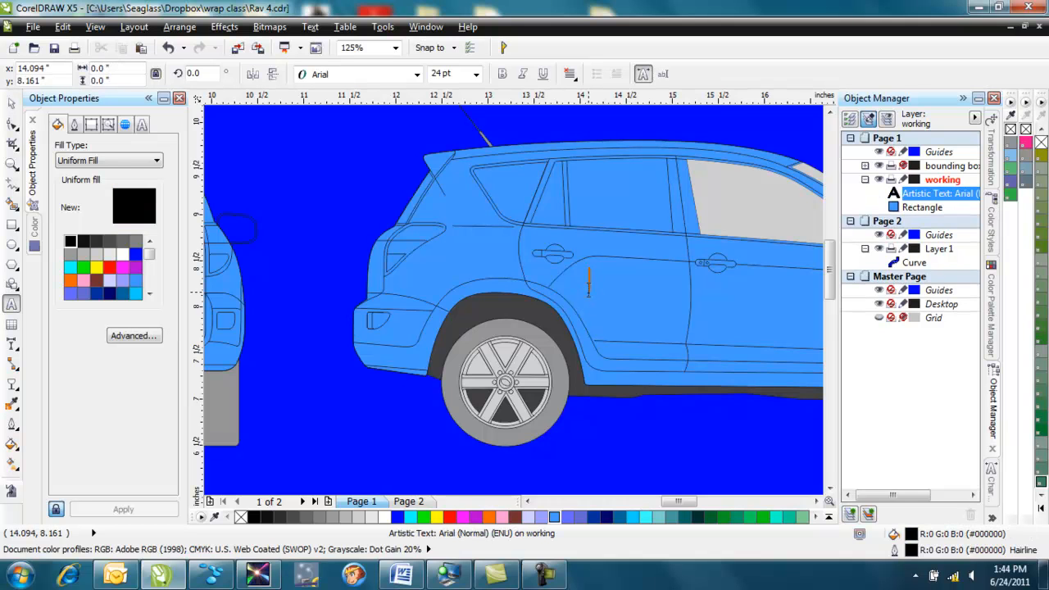
{"action": "type", "text": "MyVers"}
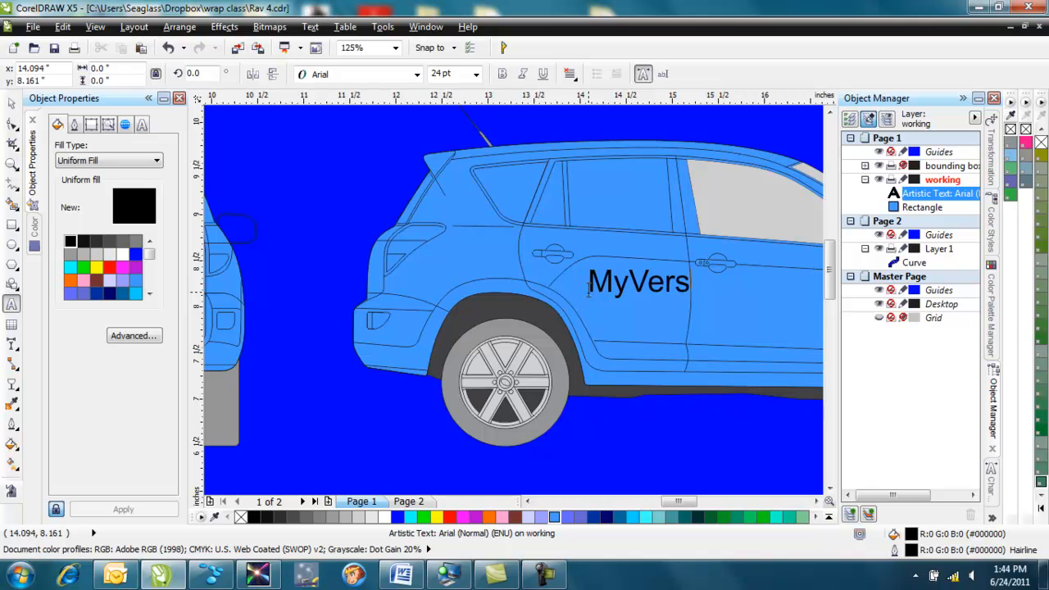
{"action": "type", "text": "aCAMM"}
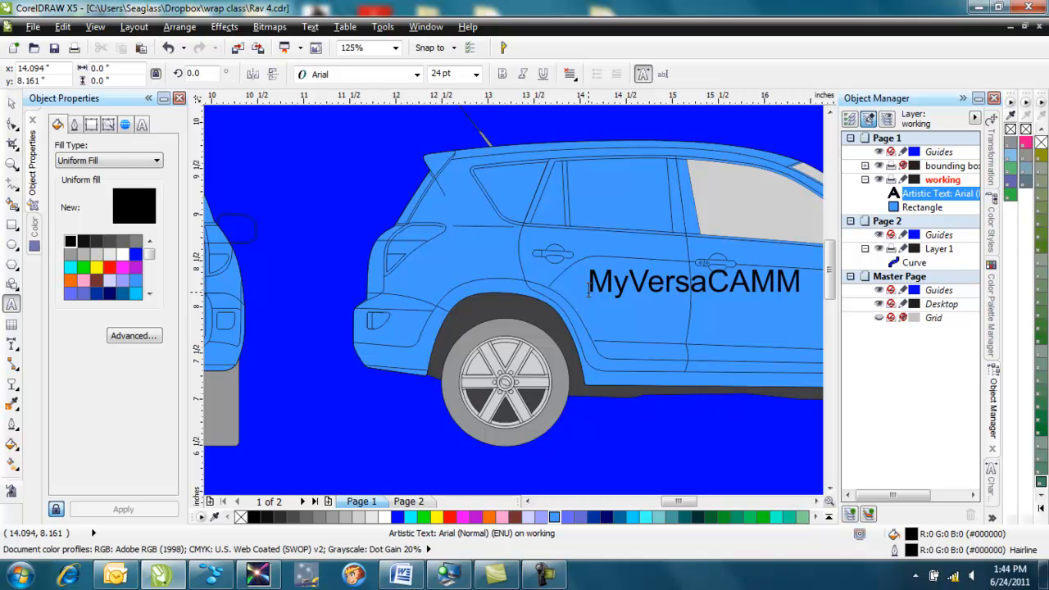
{"action": "left_click", "coordinate": [11, 103]}
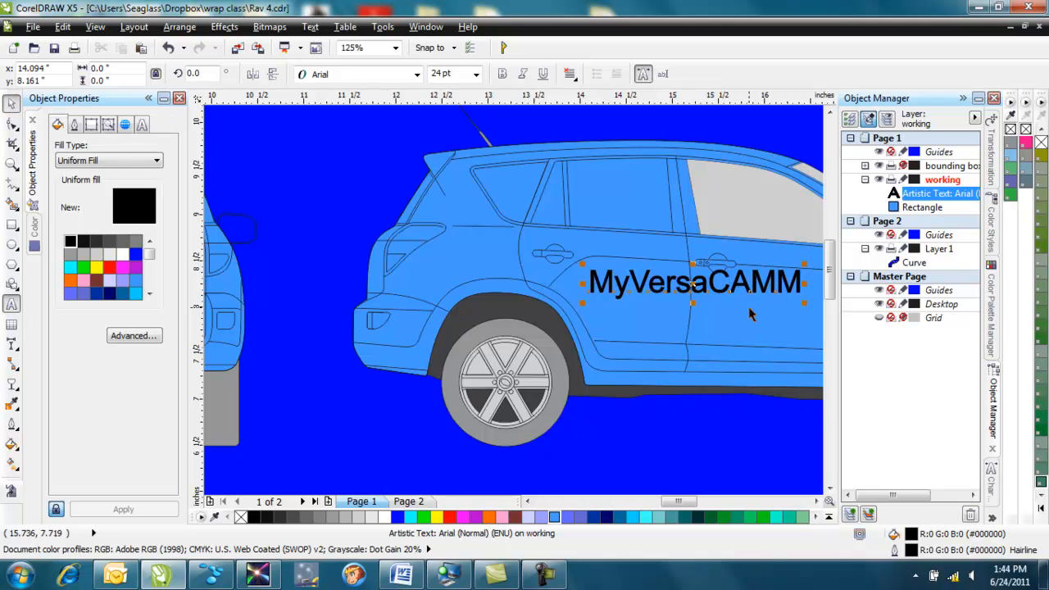
Step: Enlarge the "MyVersaCAMM" text to about 3.26 inches wide and place it across both doors below the door handles
{"action": "left_click_drag", "start_coordinate": [583, 303], "coordinate": [504, 313]}
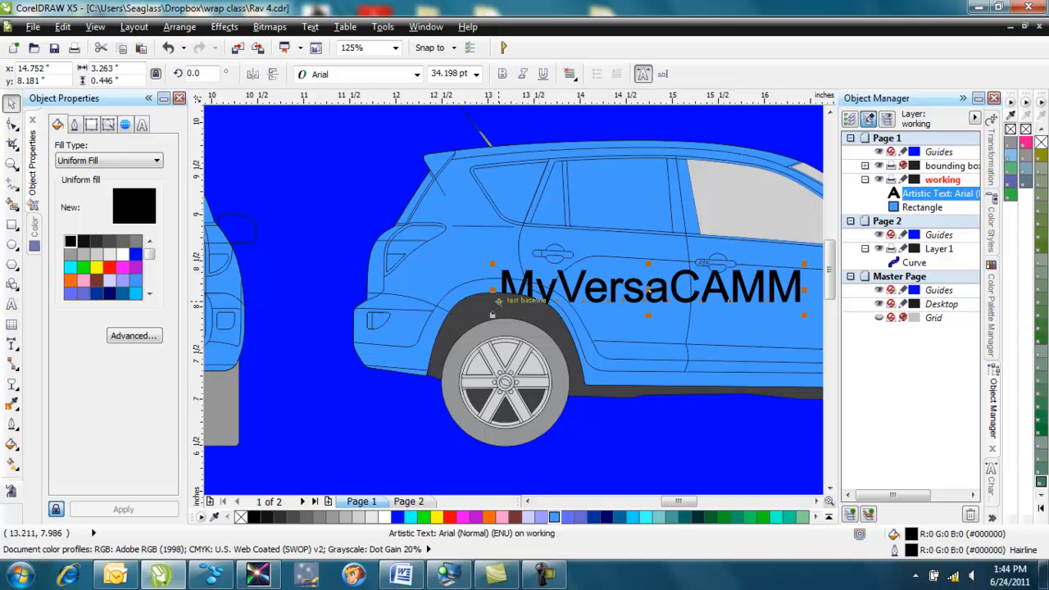
{"action": "left_click", "coordinate": [816, 504]}
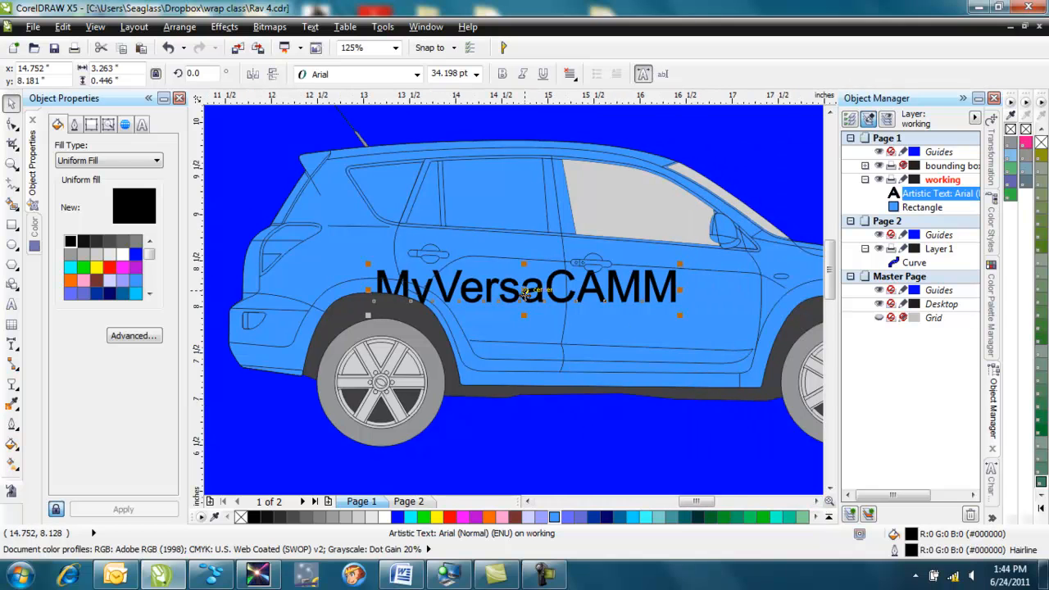
{"action": "left_click_drag", "start_coordinate": [525, 290], "coordinate": [566, 274]}
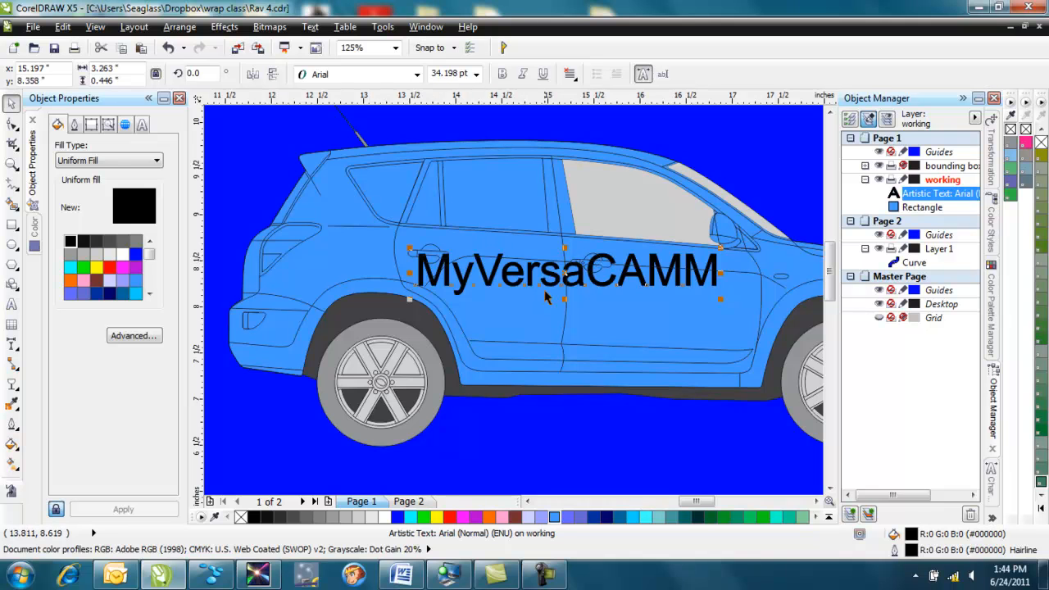
{"action": "left_click_drag", "start_coordinate": [565, 274], "coordinate": [604, 319]}
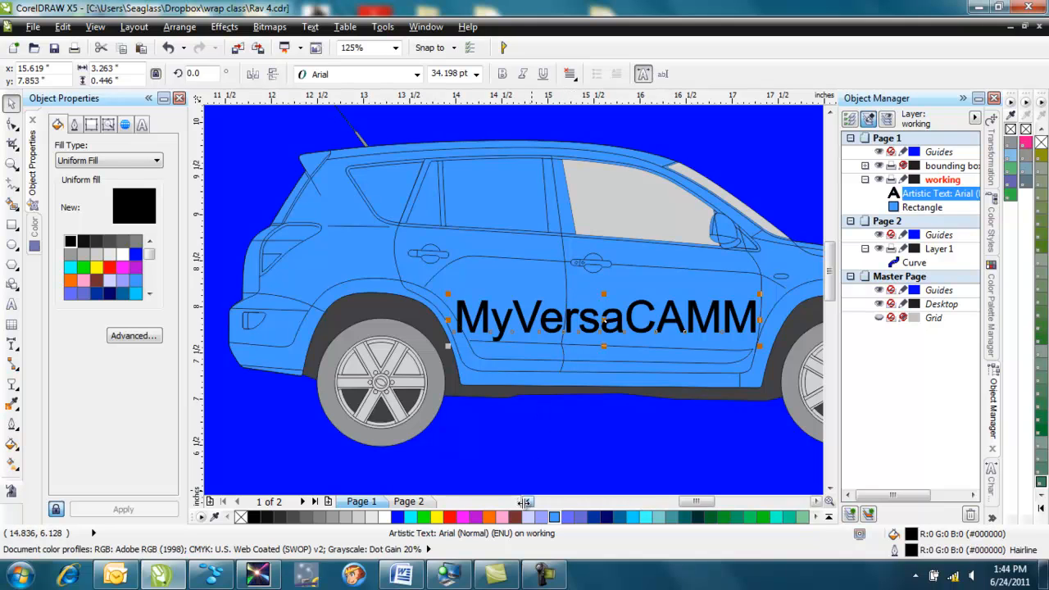
Step: Fill the "MyVersaCAMM" text with orange (#FF6600) and remove its outline
{"action": "left_click", "coordinate": [488, 516]}
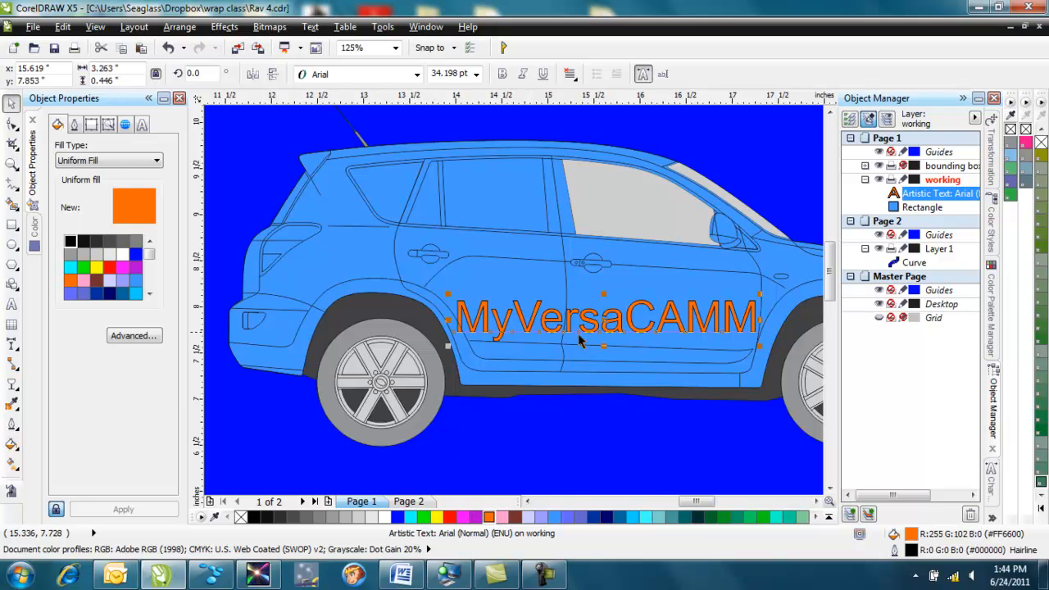
{"action": "right_click", "coordinate": [241, 518]}
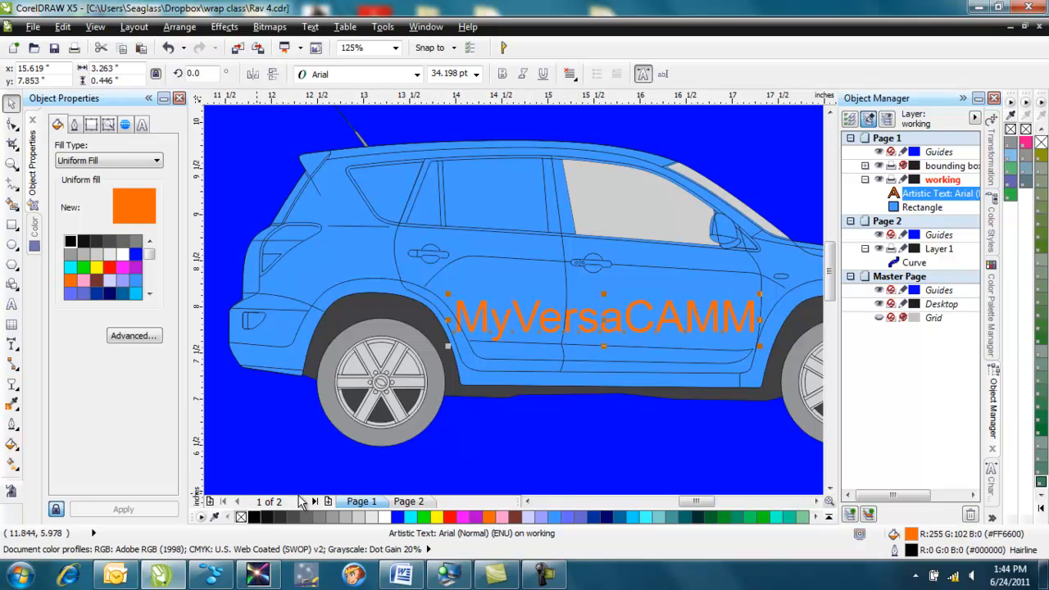
{"action": "scroll", "coordinate": [585, 292], "scroll_direction": "up", "scroll_amount": 1}
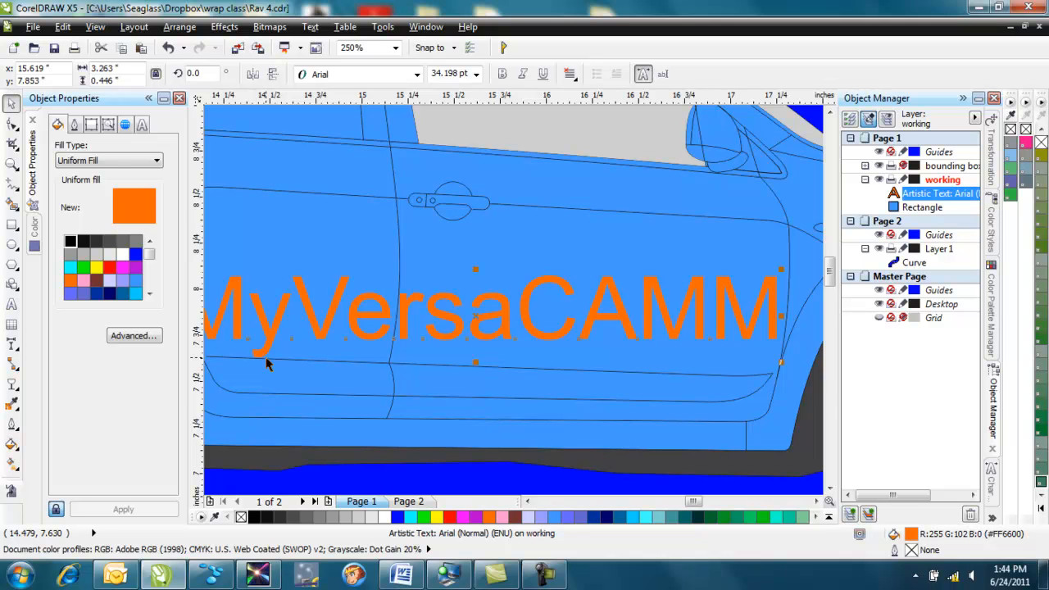
{"action": "key", "text": "F4"}
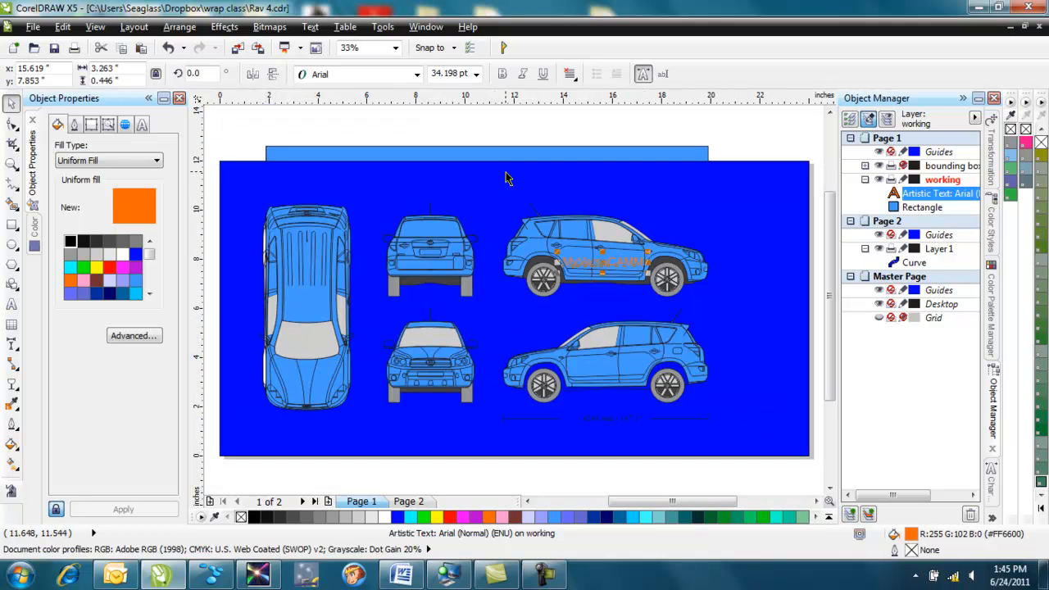